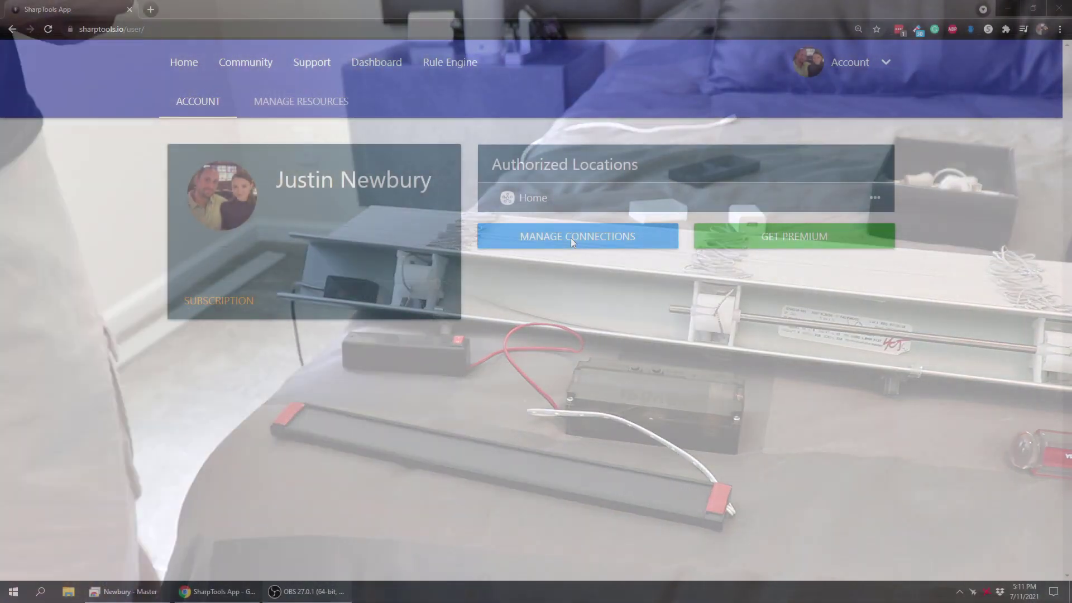
- Open Manage Connections and choose SmartThings as the platform to connect to SharpTools
click(571, 238)
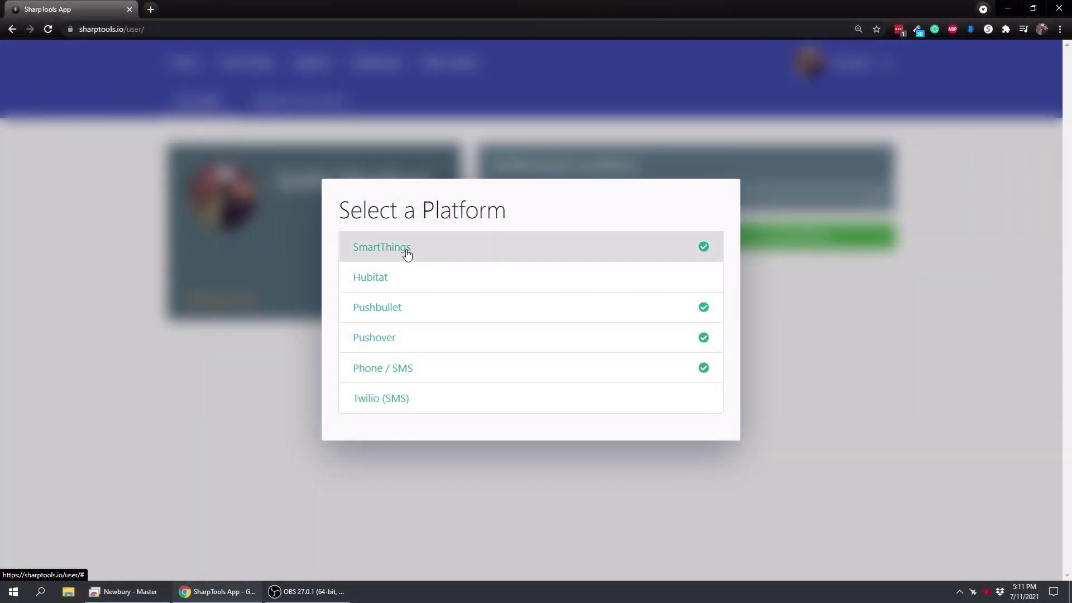
click(407, 253)
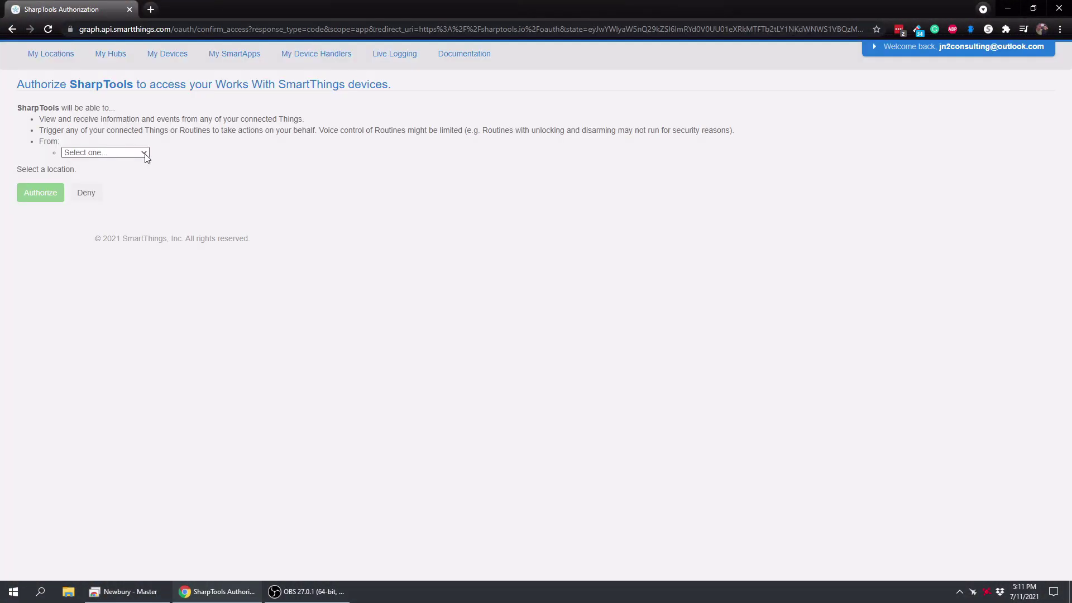
- Choose the Home location to authorize and review its switch, sensor and fan lists
click(144, 153)
click(129, 172)
scroll(133, 185, down, 20)
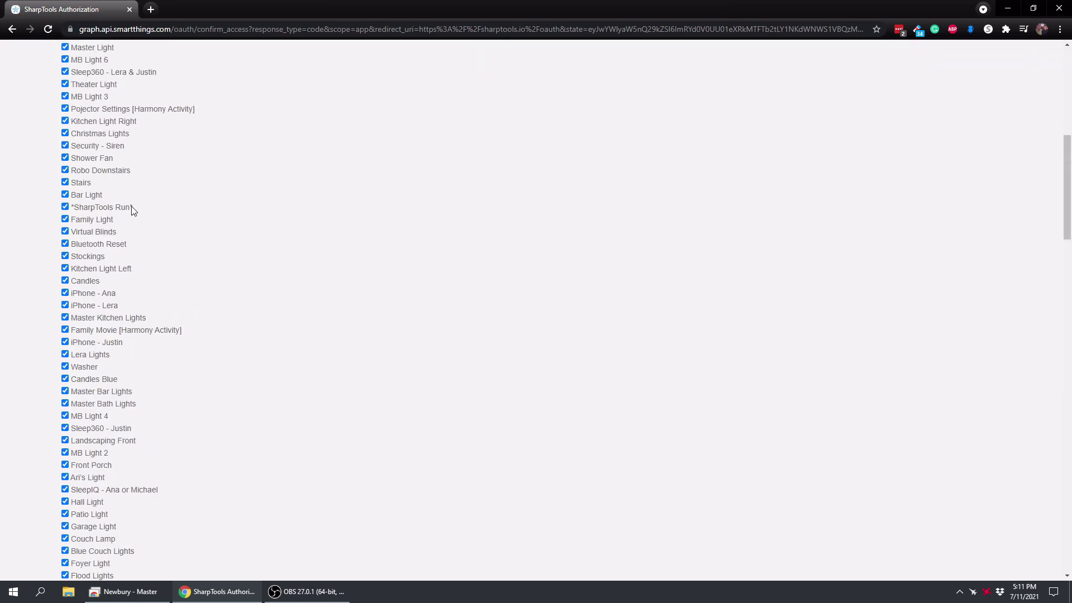
scroll(134, 221, down, 15)
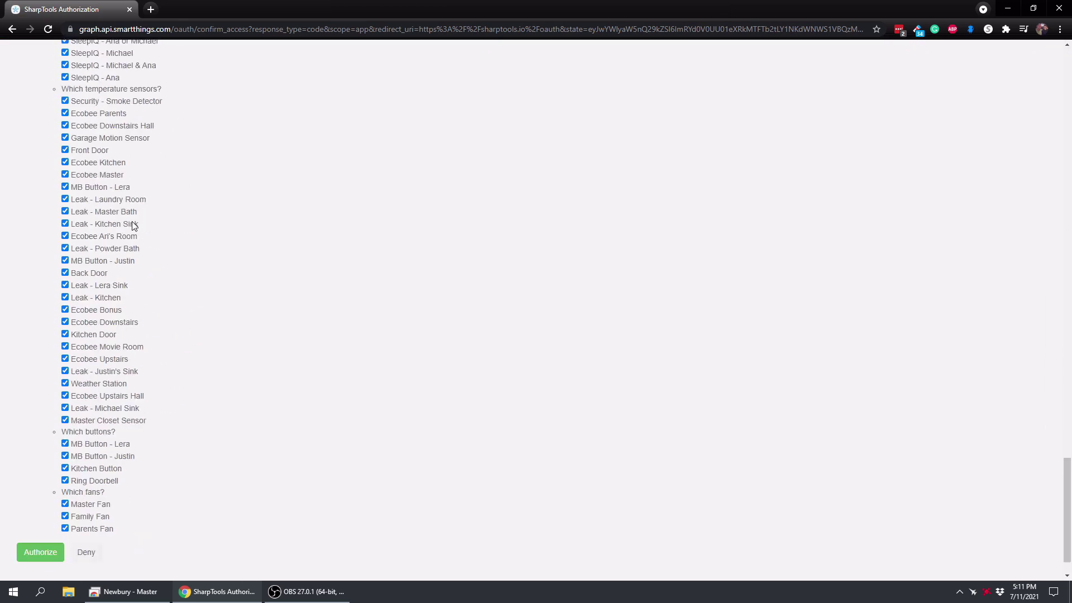
scroll(134, 221, up, 8)
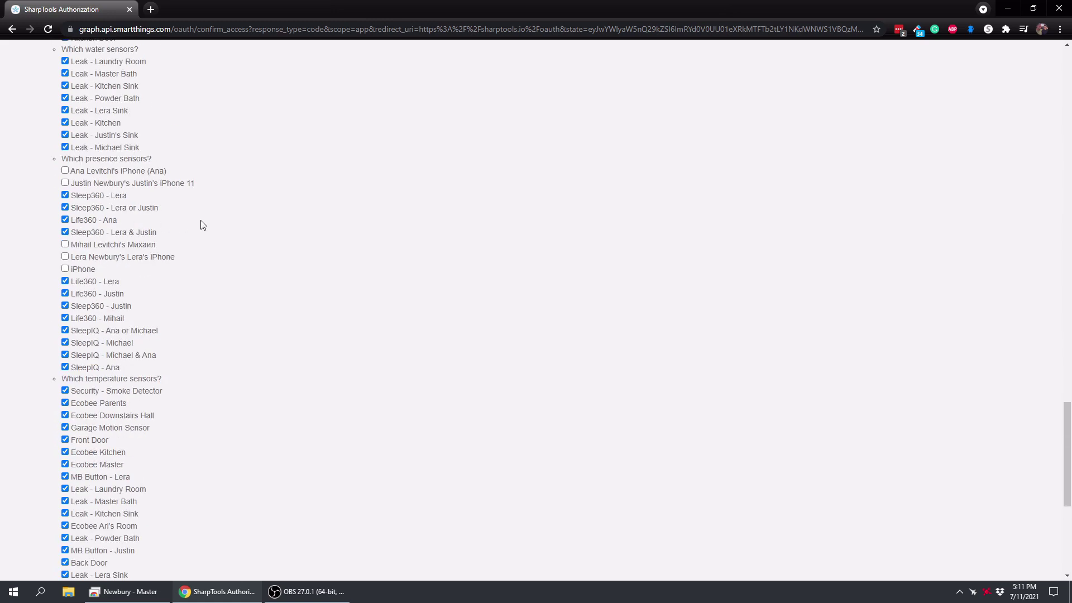
scroll(192, 232, down, 6)
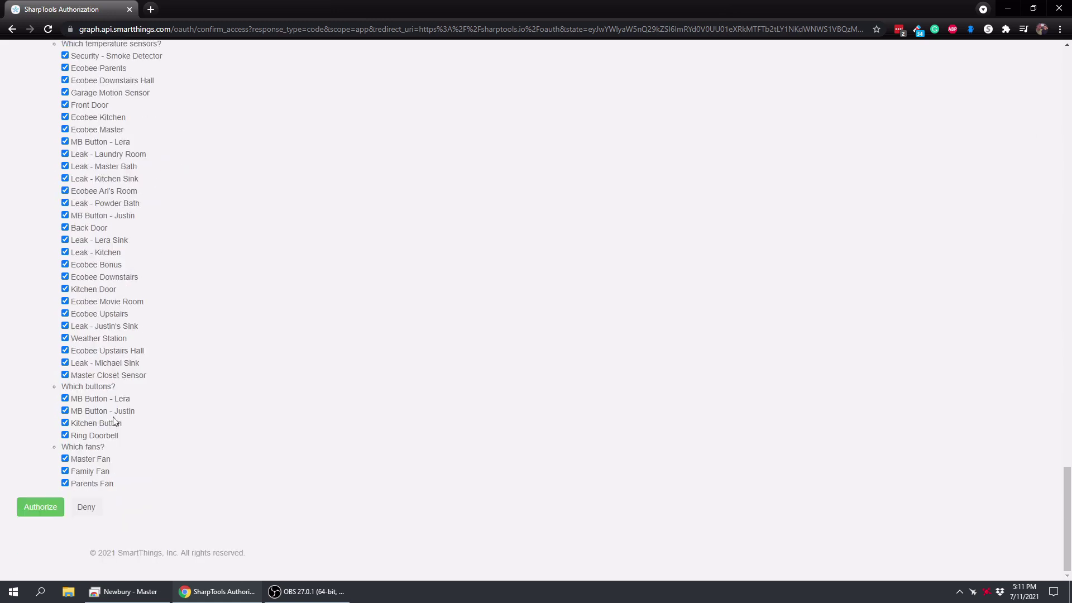
scroll(114, 391, up, 10)
scroll(123, 361, up, 20)
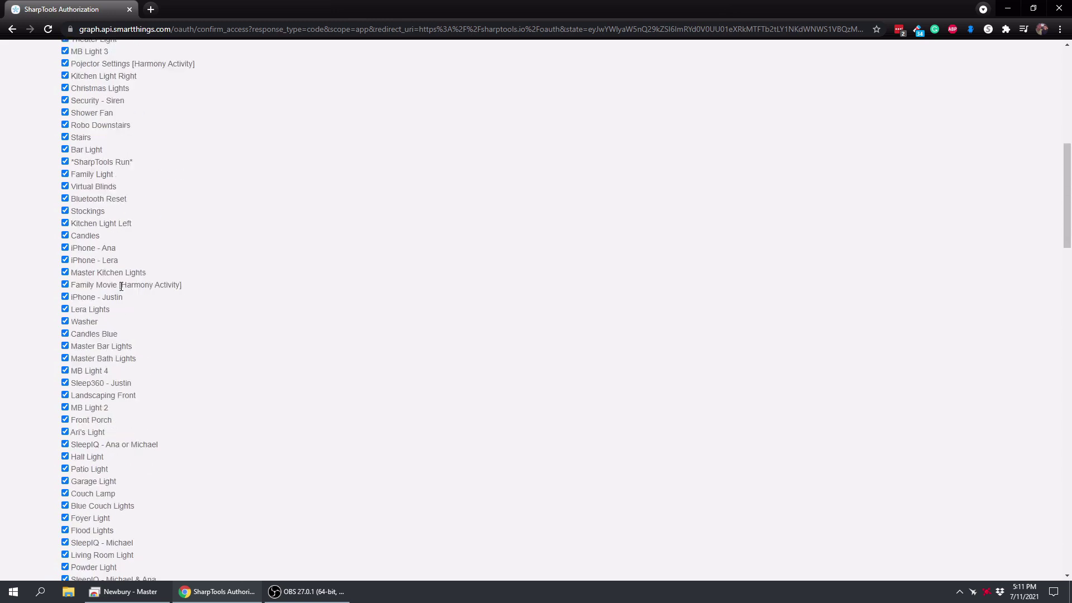
scroll(156, 224, down, 7)
scroll(157, 224, down, 20)
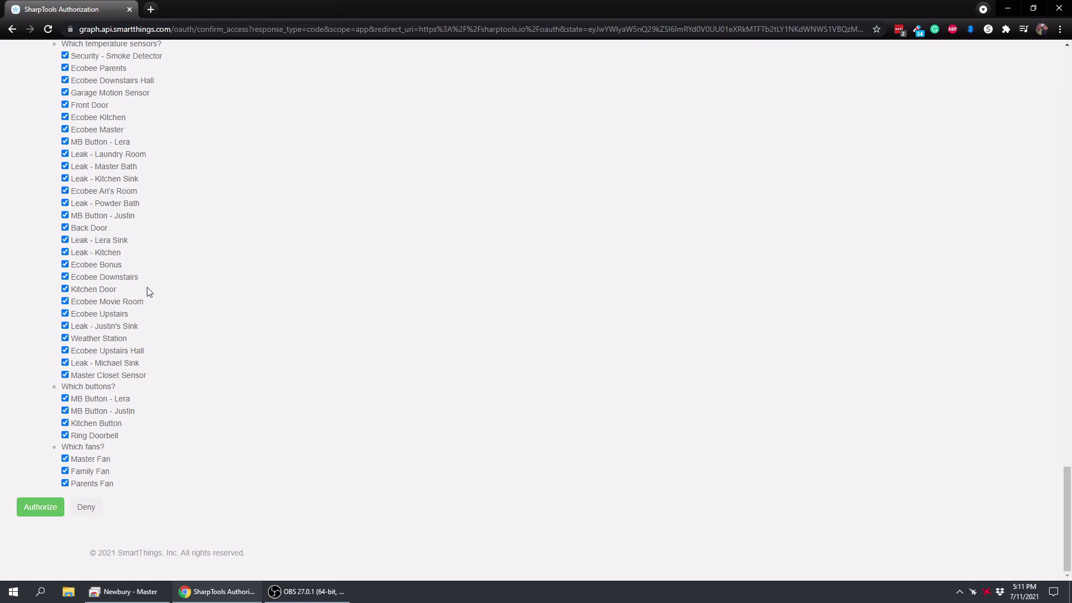
scroll(149, 291, up, 20)
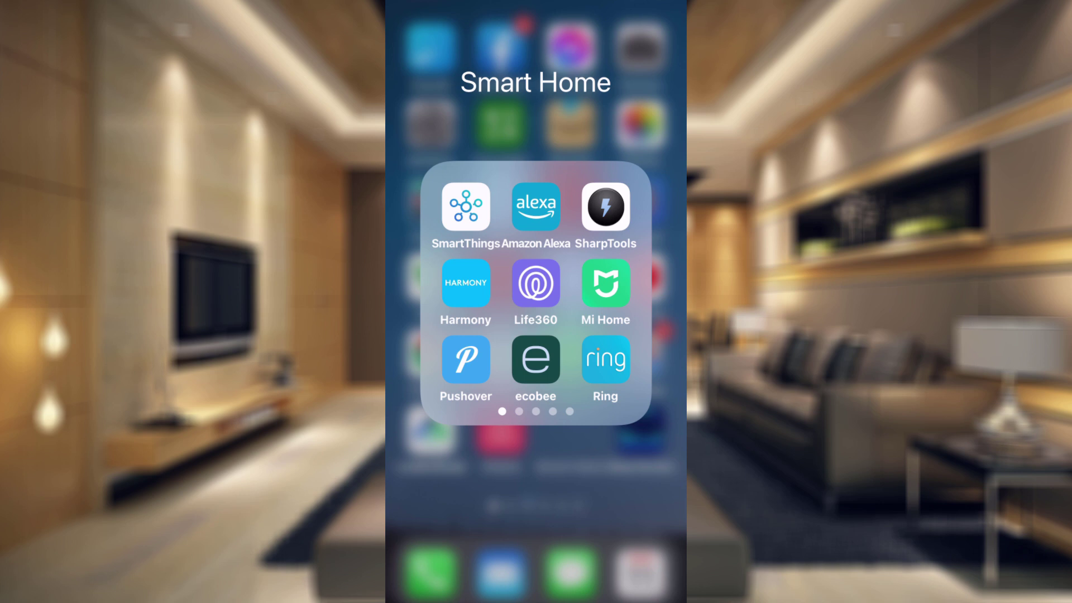
- Launch SmartThings and go to the Automations page to find SharpTools under SmartApps
click(465, 207)
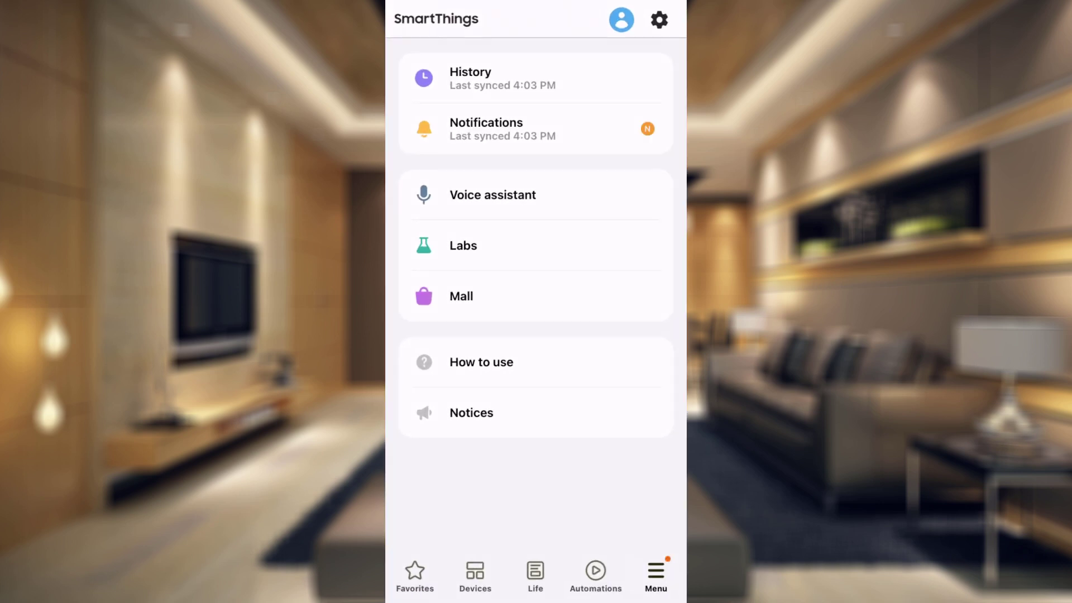
click(415, 572)
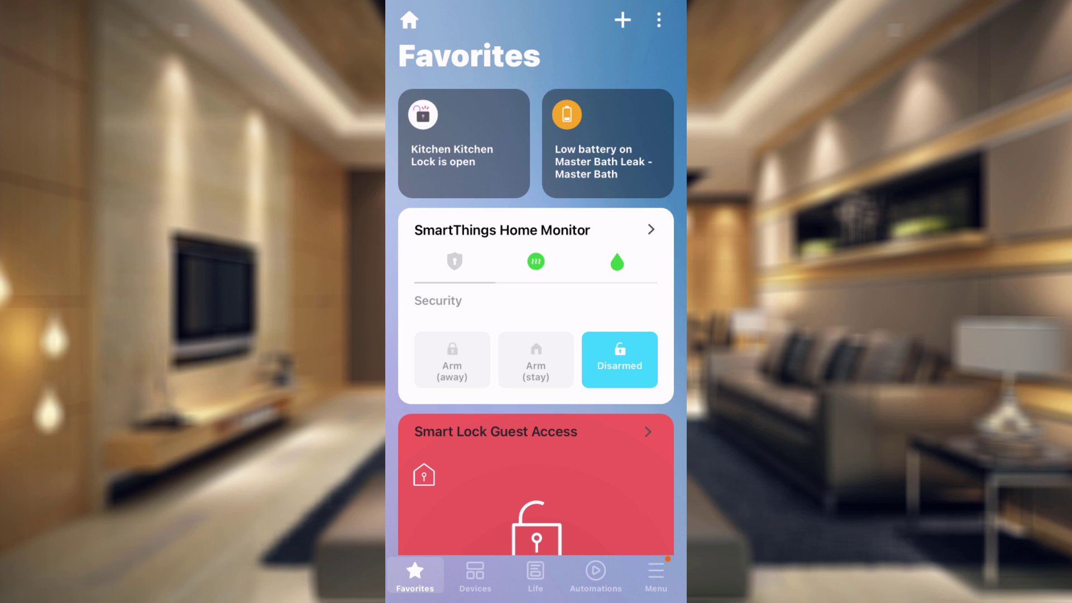
click(596, 575)
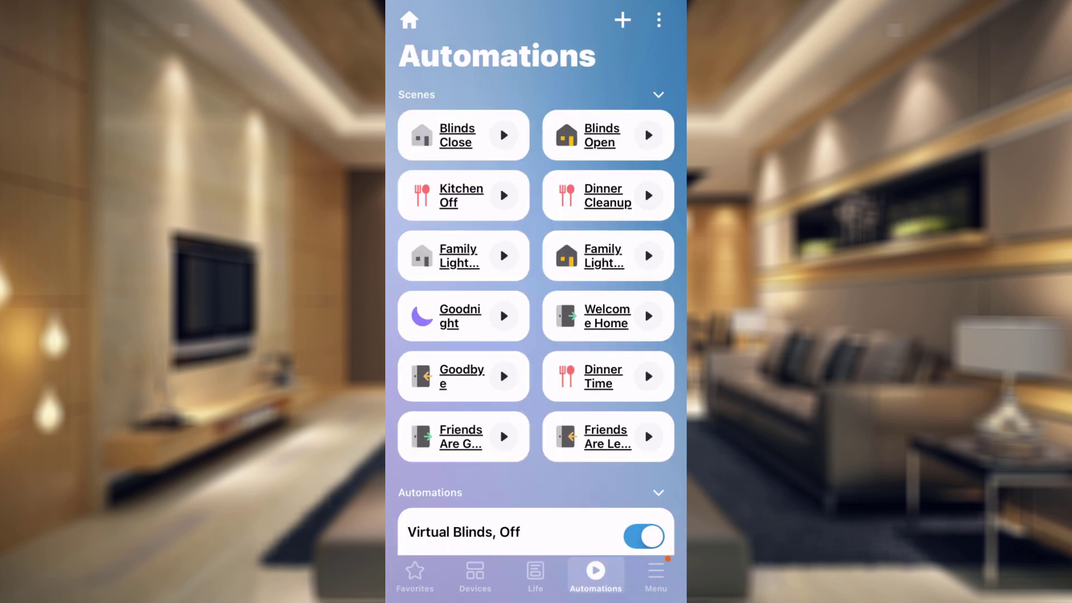
scroll(536, 296, down, 15)
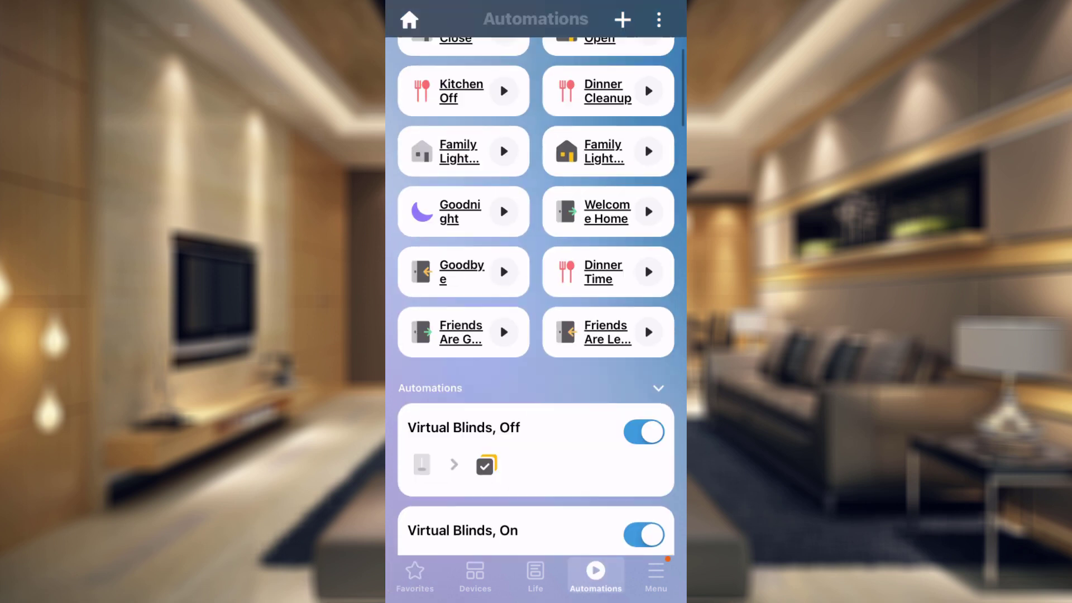
scroll(536, 296, down, 15)
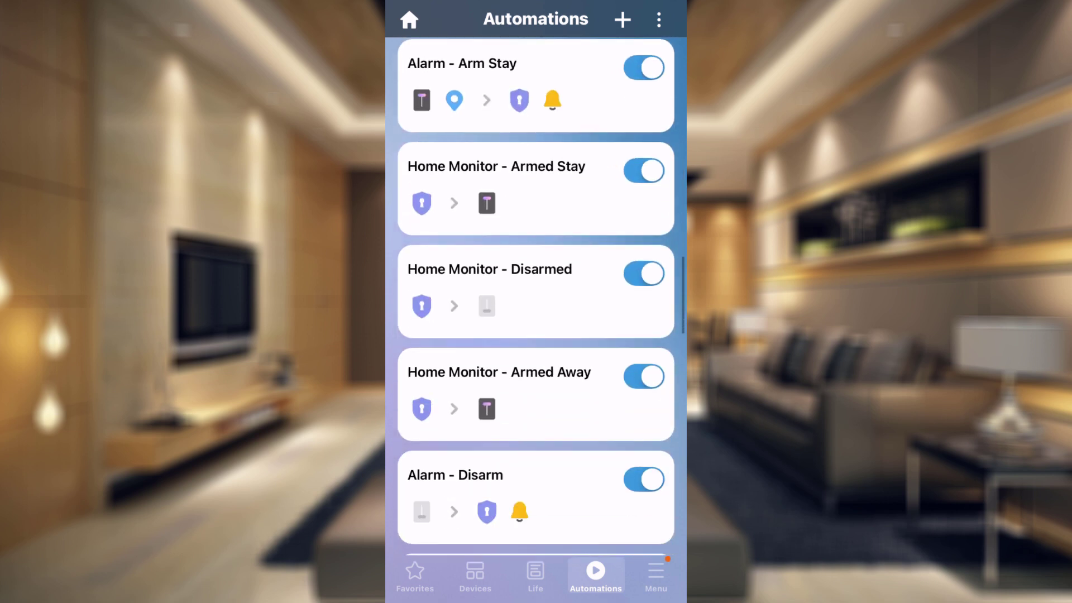
scroll(537, 296, up, 5)
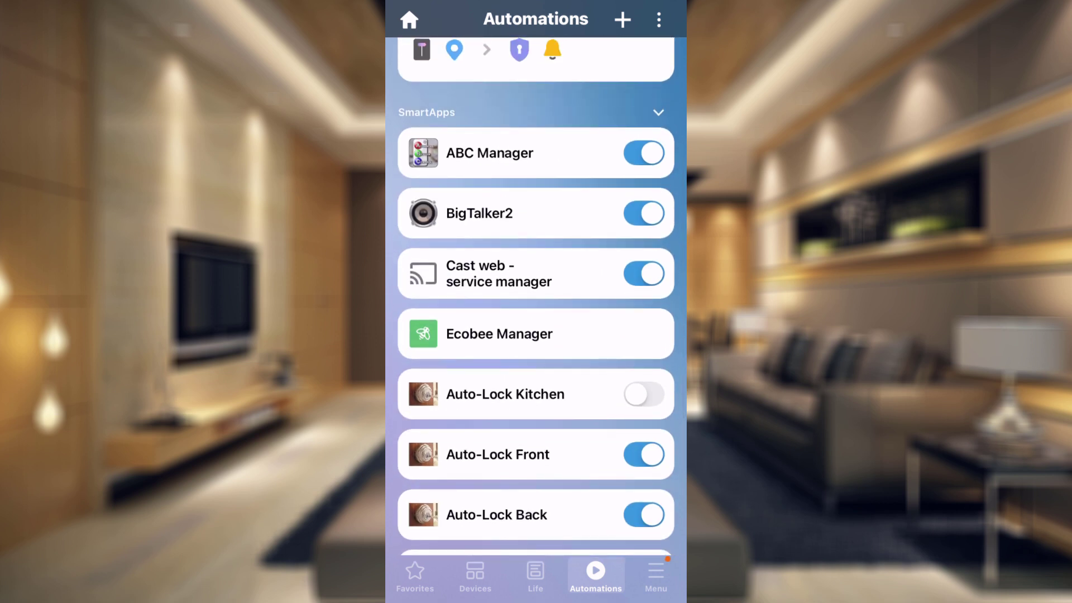
scroll(537, 296, down, 5)
scroll(536, 296, down, 5)
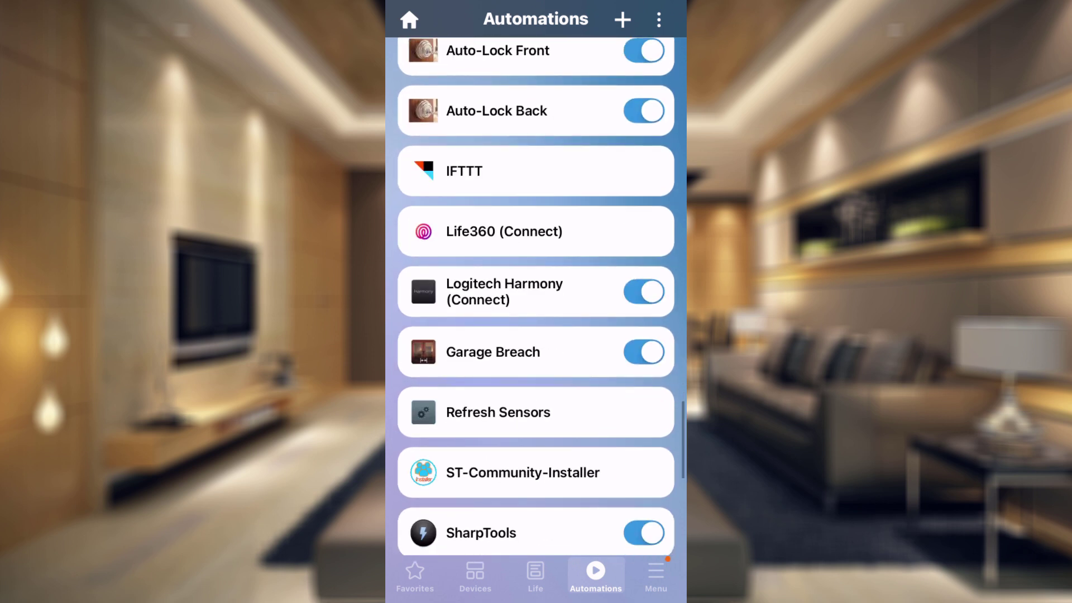
scroll(536, 296, down, 4)
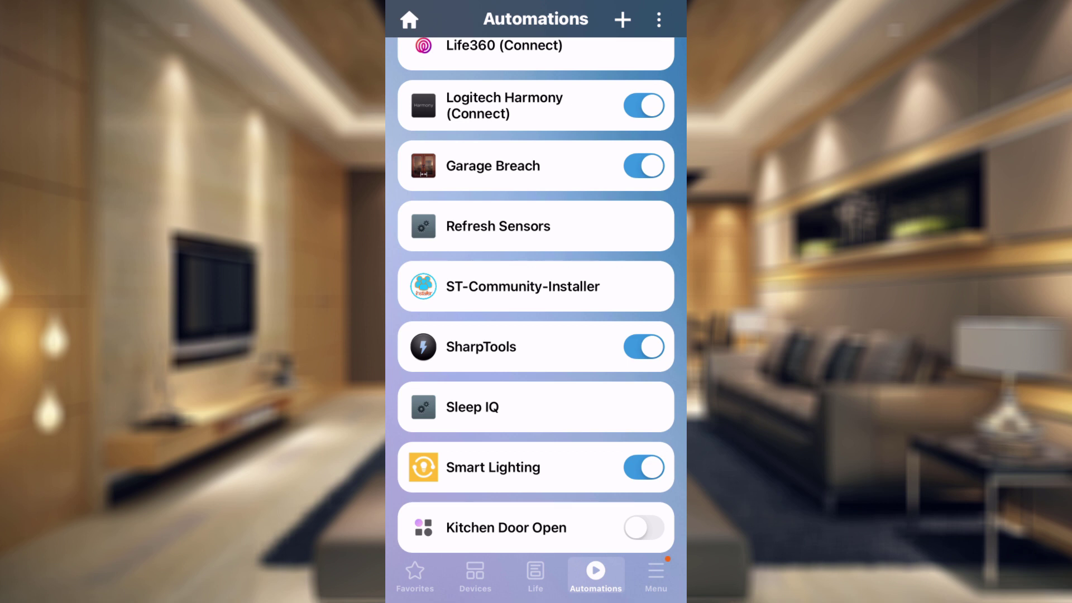
- Open the SharpTools SmartApp, review its device categories and continue to Additional Devices
click(480, 346)
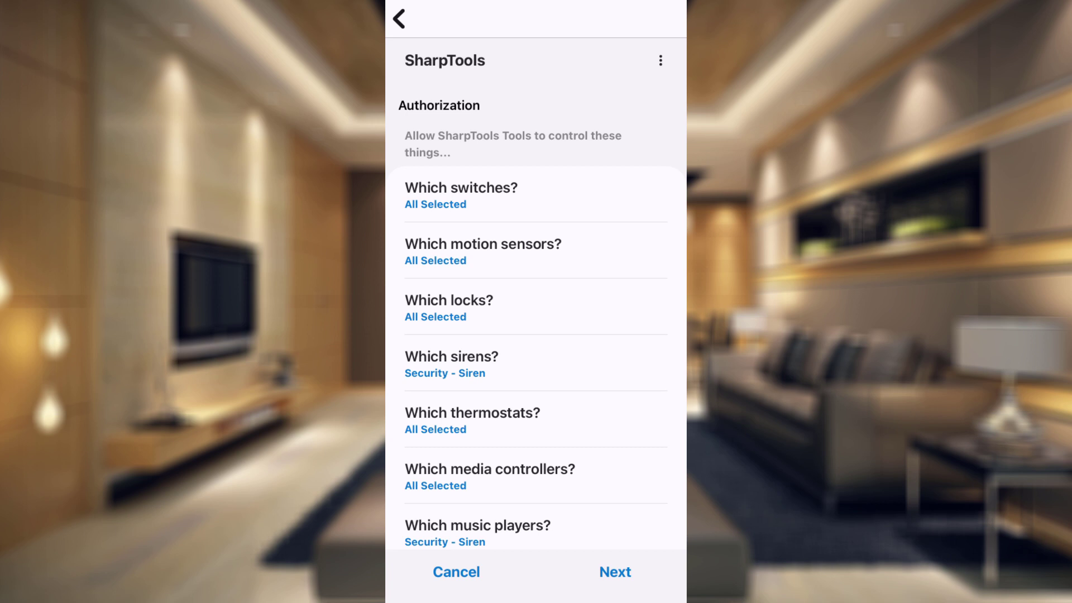
scroll(537, 312, down, 5)
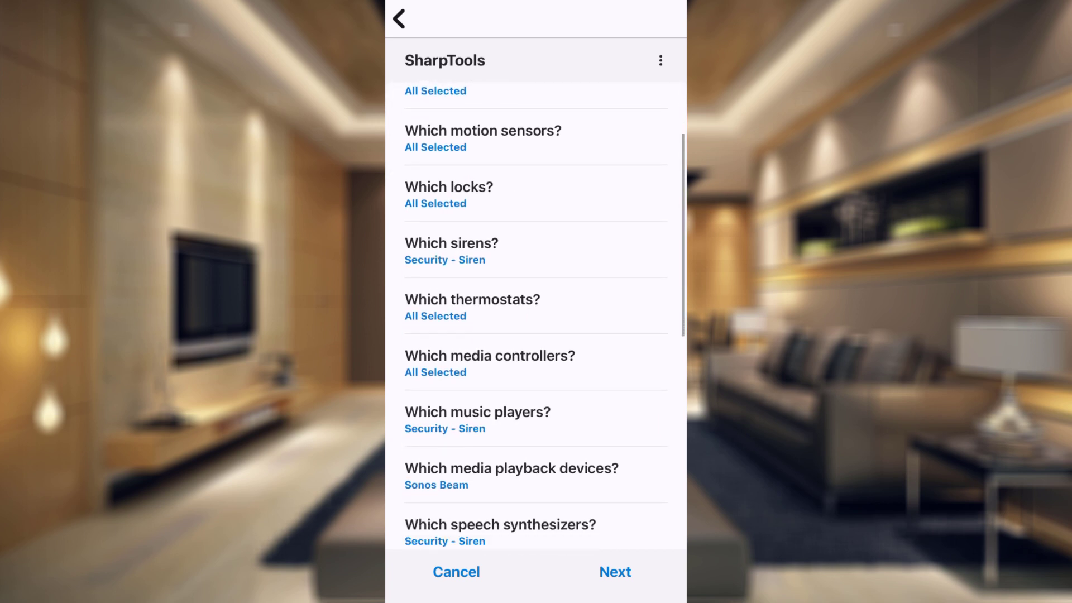
scroll(536, 312, down, 4)
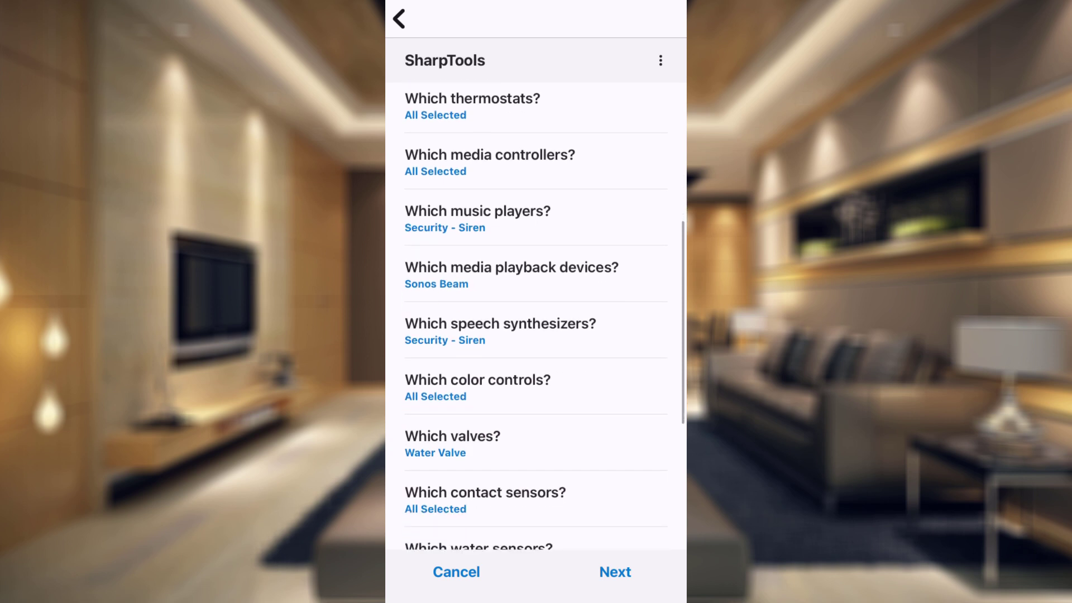
scroll(536, 312, down, 3)
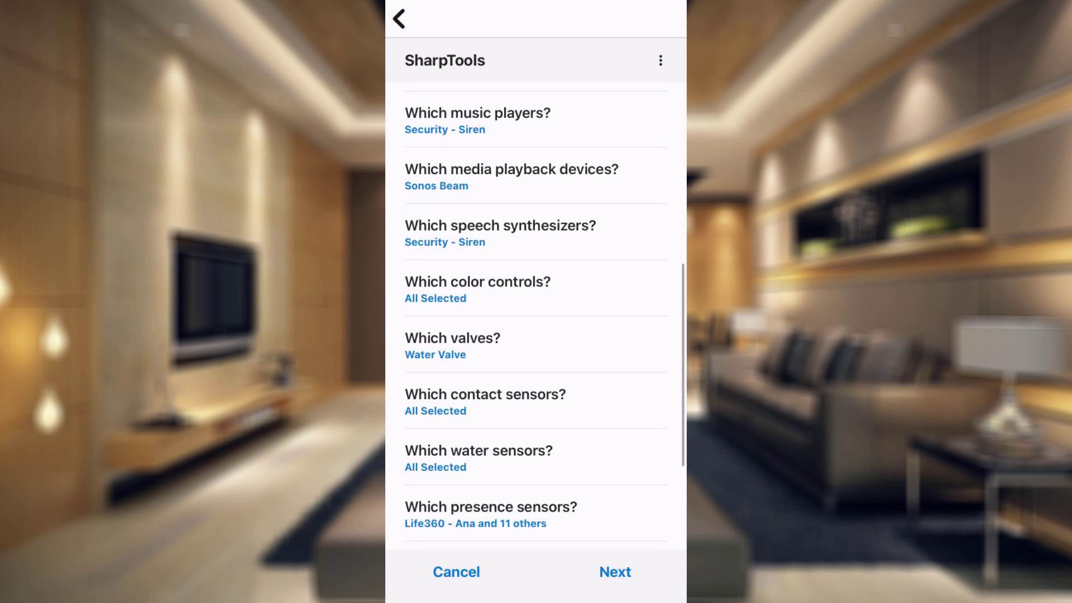
scroll(536, 312, down, 4)
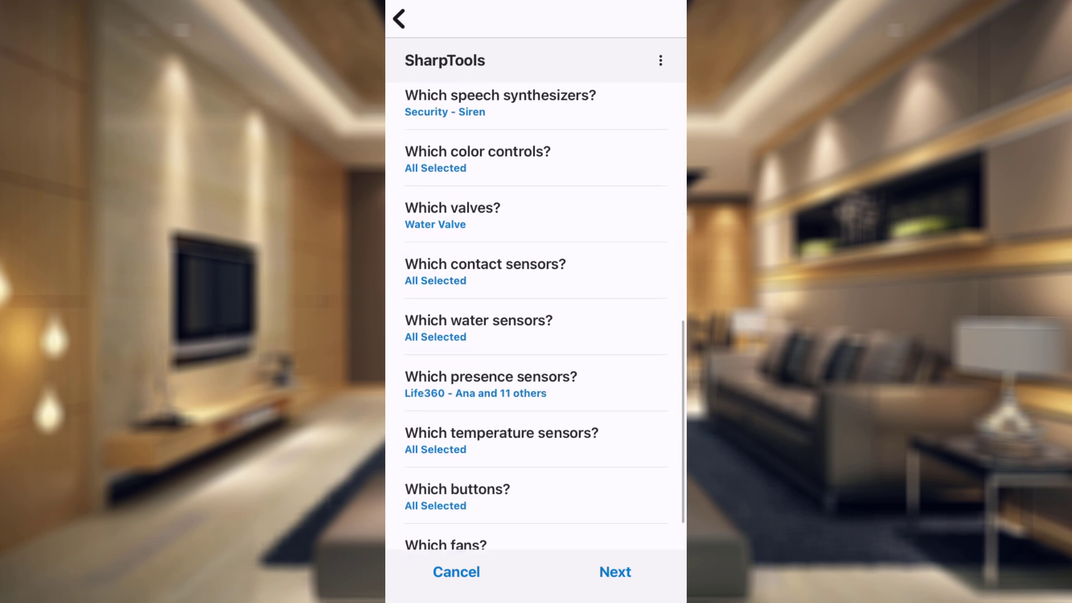
scroll(537, 313, down, 2)
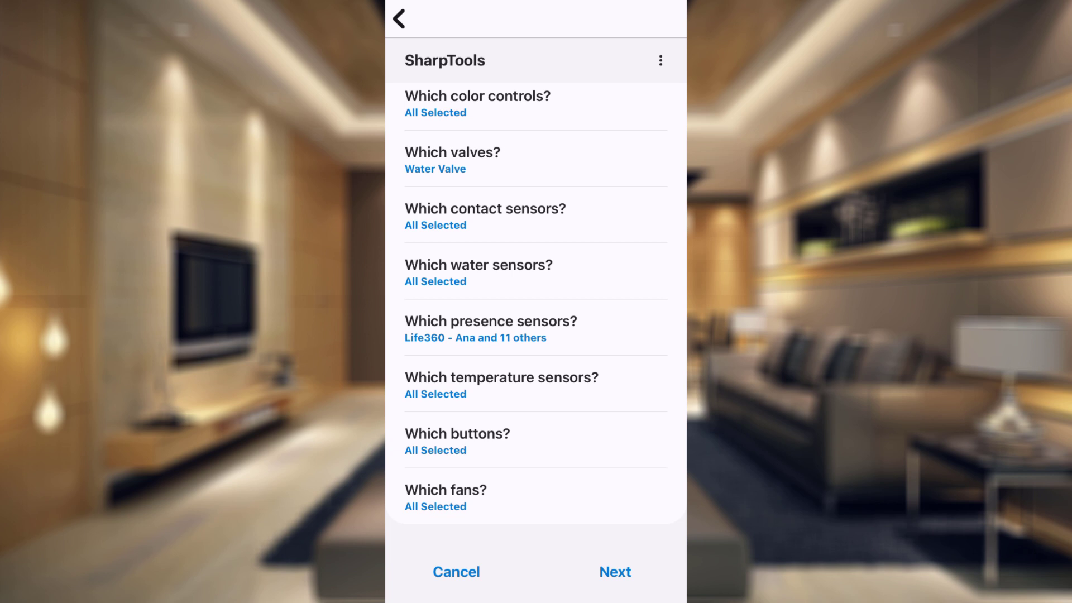
click(615, 572)
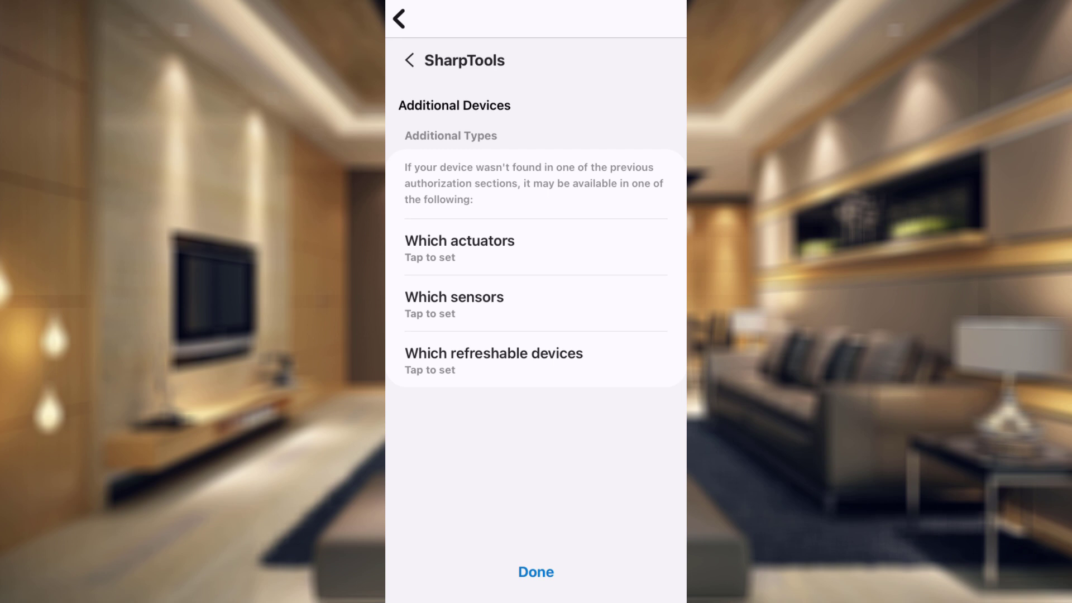
- Authorize Blind 1, Blind 2, Blind 3 and Master Blinds as SharpTools actuators
click(459, 245)
scroll(536, 313, down, 4)
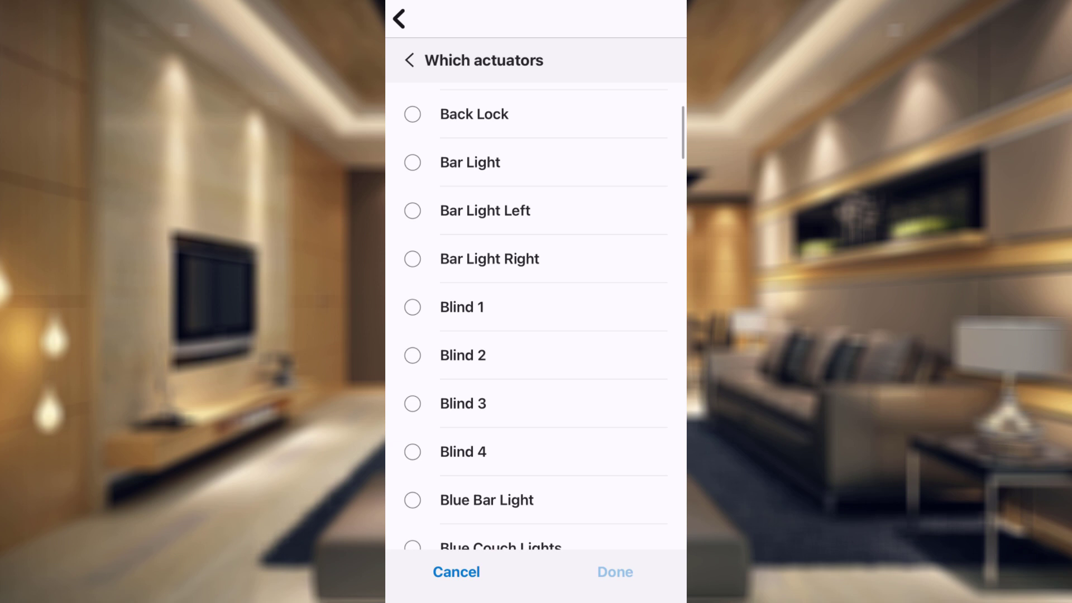
click(413, 307)
click(412, 355)
click(412, 403)
scroll(536, 313, down, 10)
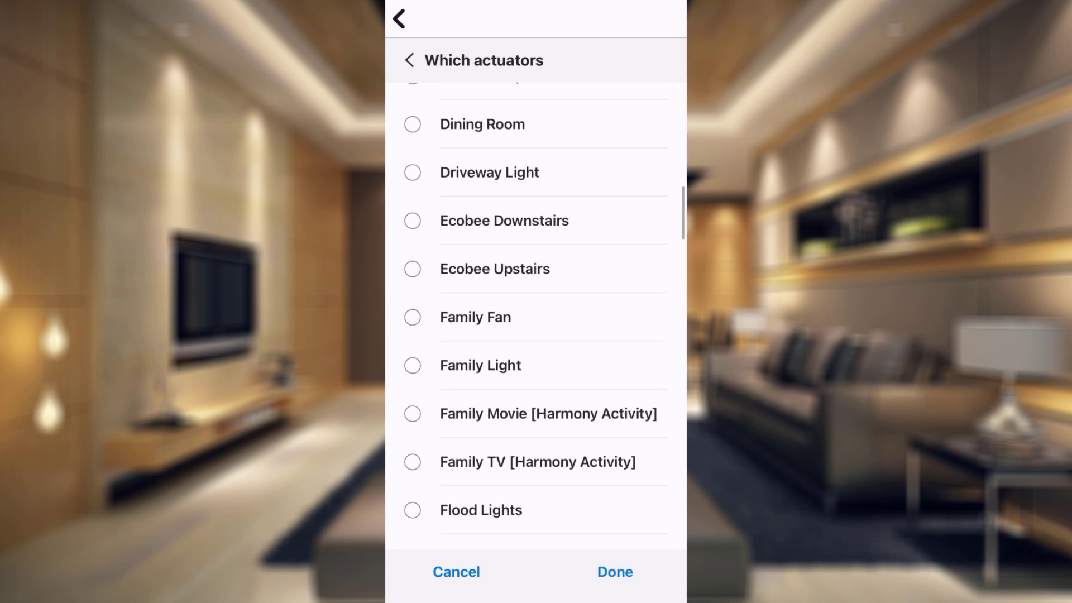
scroll(536, 313, down, 15)
click(412, 352)
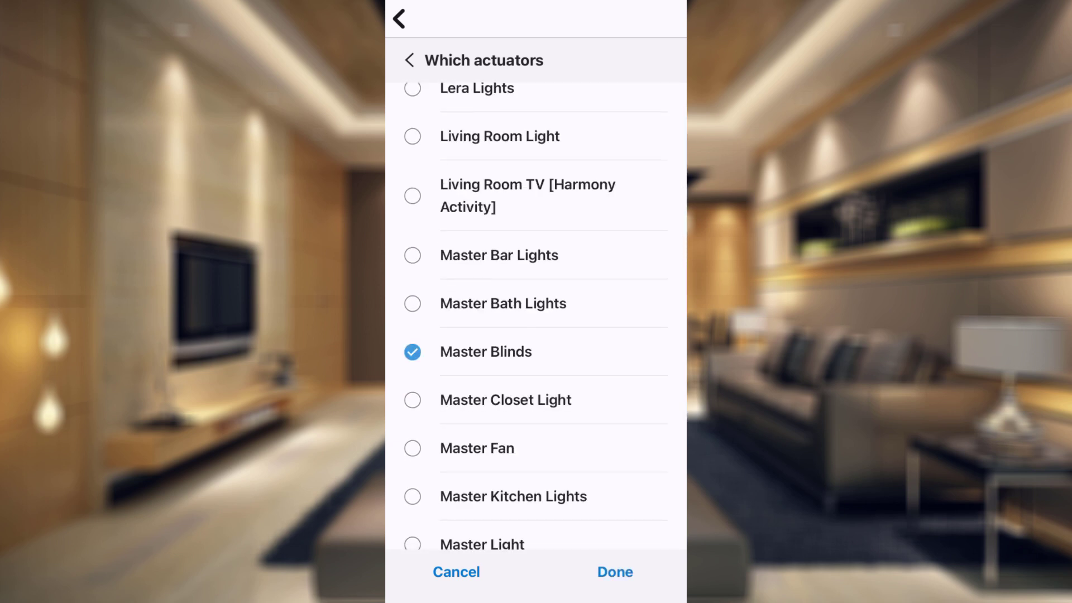
click(615, 572)
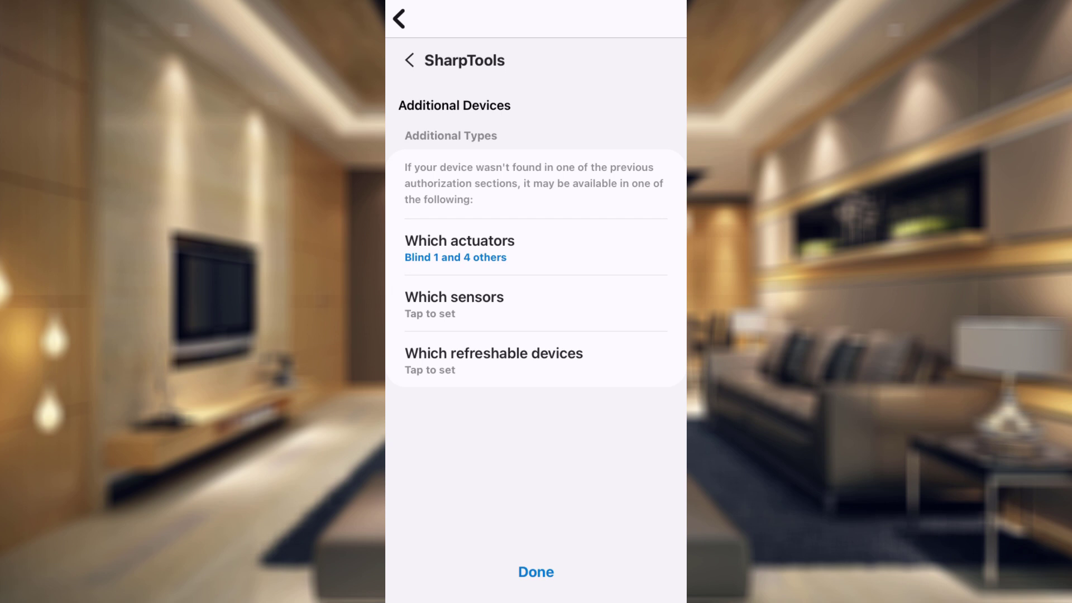
- Leave the sensor and refreshable device lists without any selections
click(454, 304)
scroll(536, 312, down, 20)
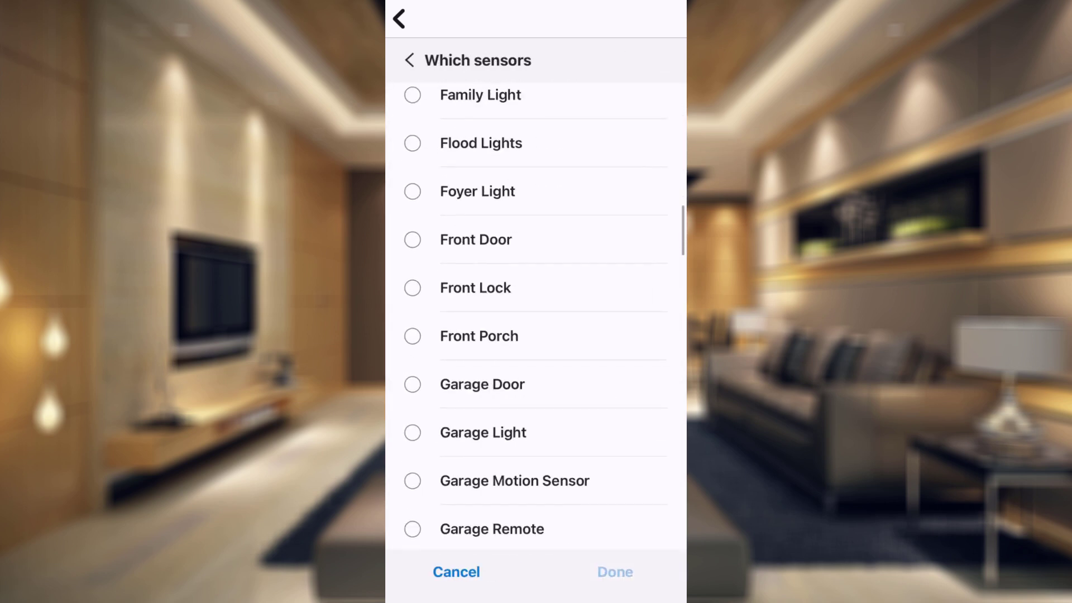
scroll(536, 312, up, 10)
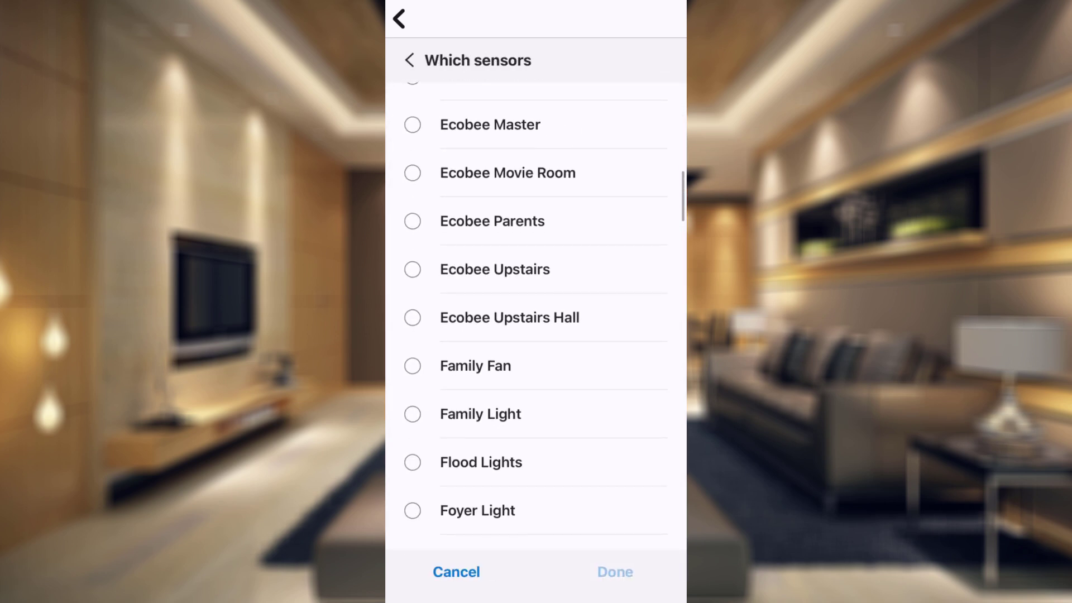
scroll(536, 313, down, 20)
scroll(536, 312, down, 20)
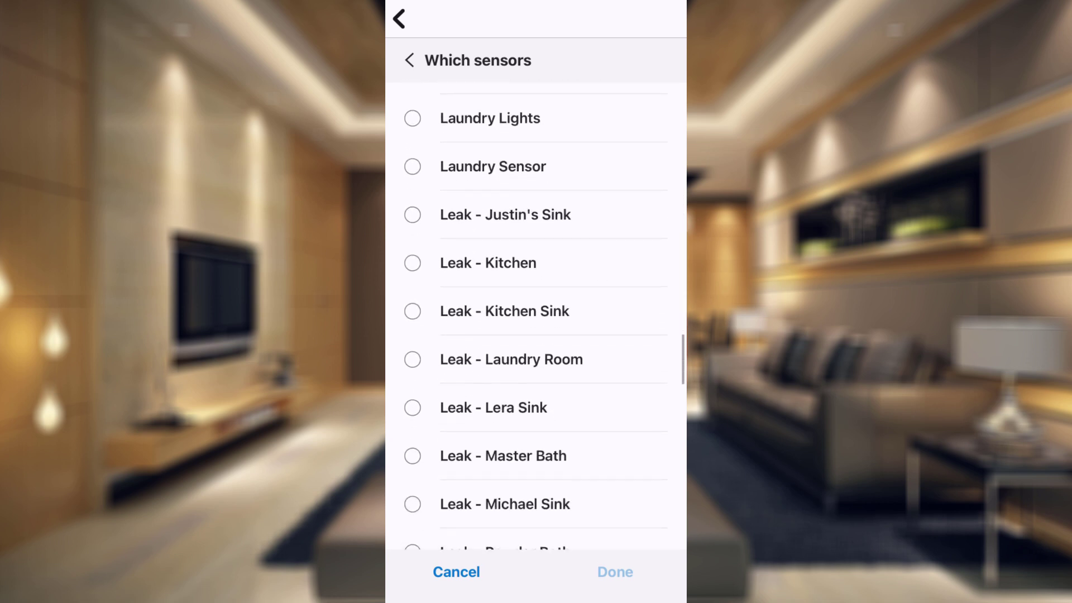
scroll(536, 313, down, 10)
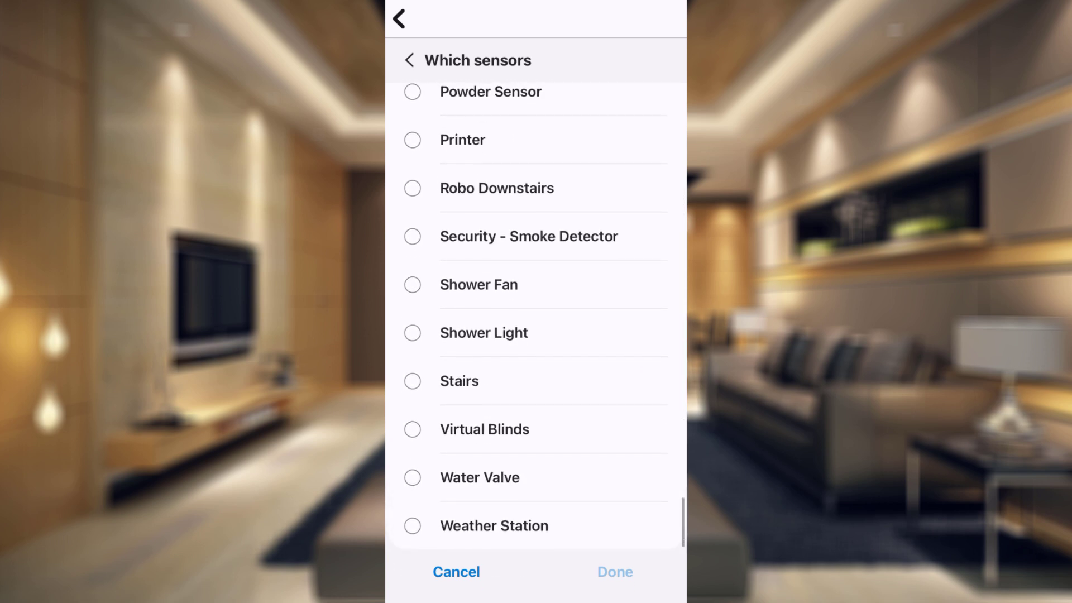
click(456, 572)
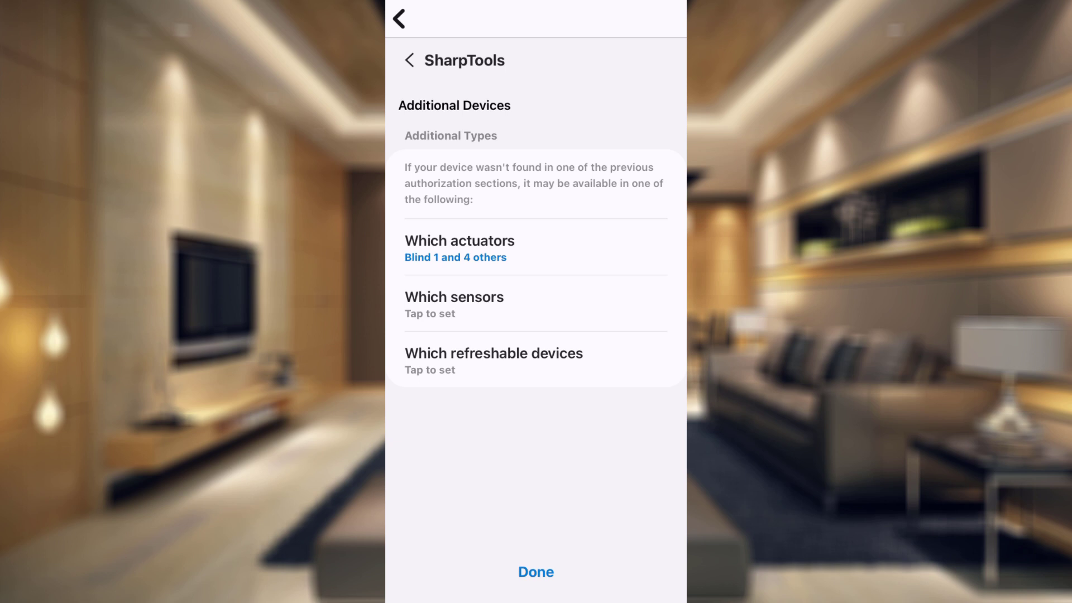
click(493, 360)
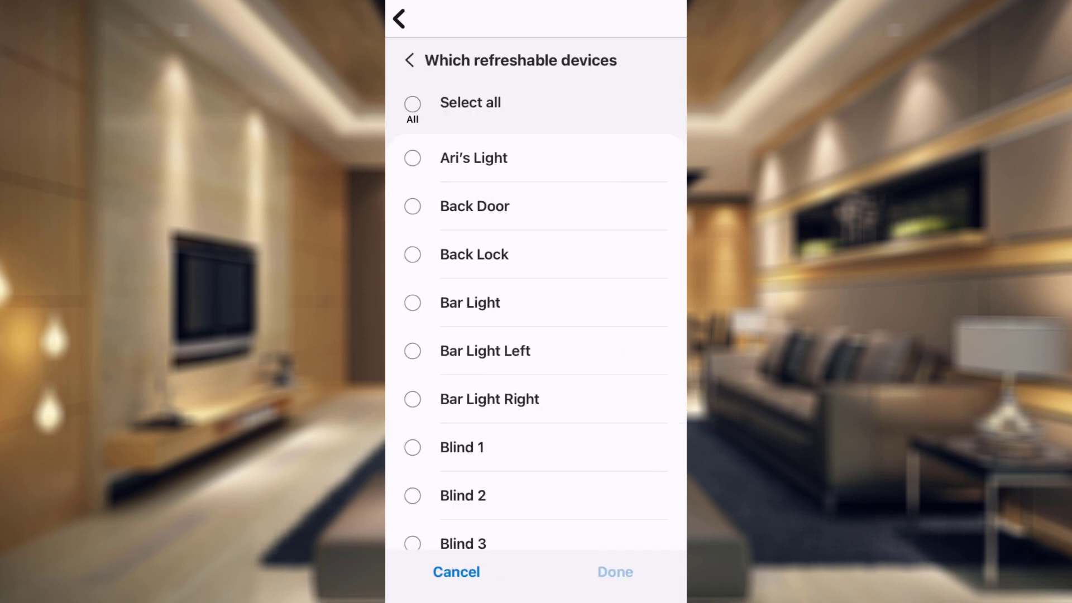
scroll(536, 319, down, 4)
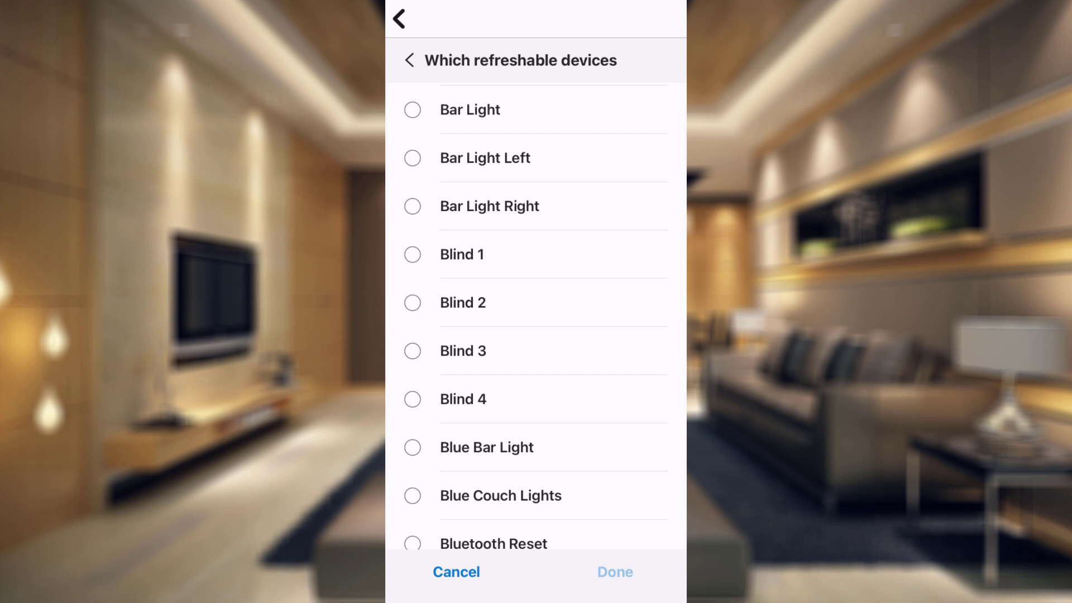
click(457, 572)
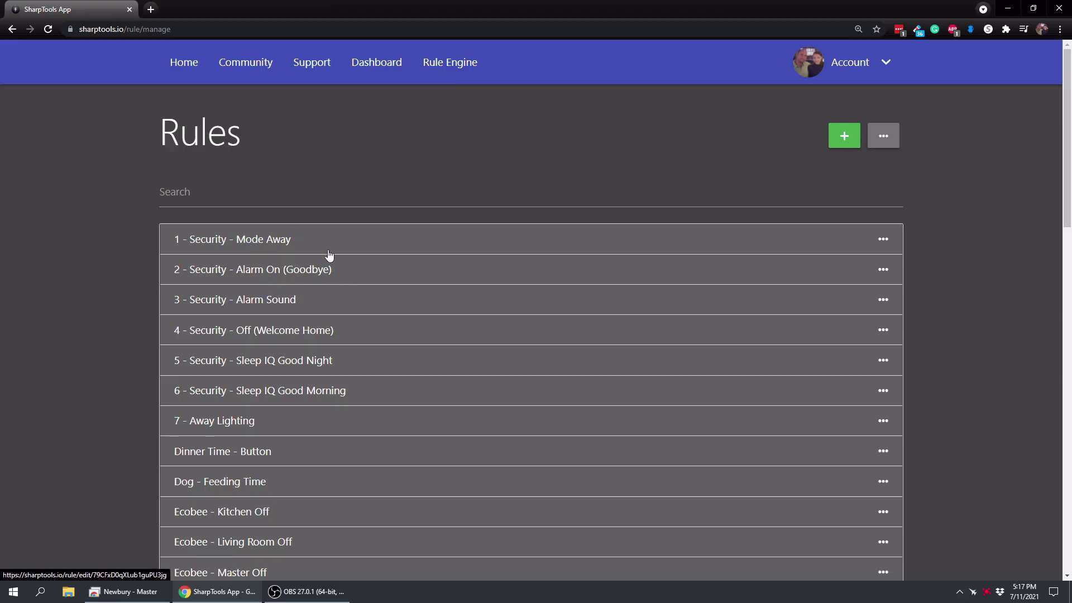
- Create a new rule named 'Blinds Test' with description 'Testing Blinds'
click(841, 137)
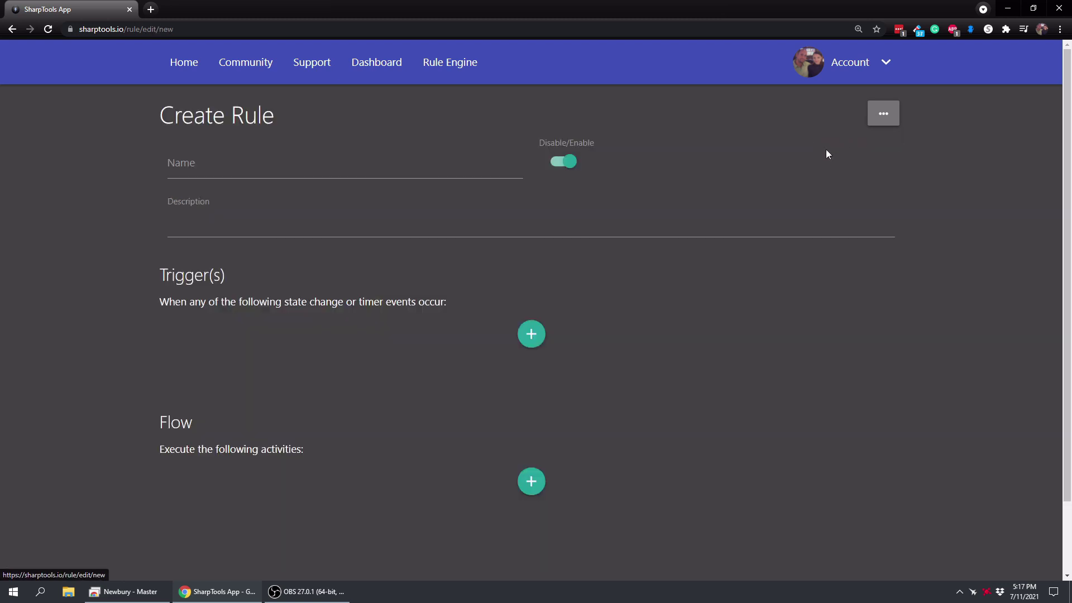
click(227, 169)
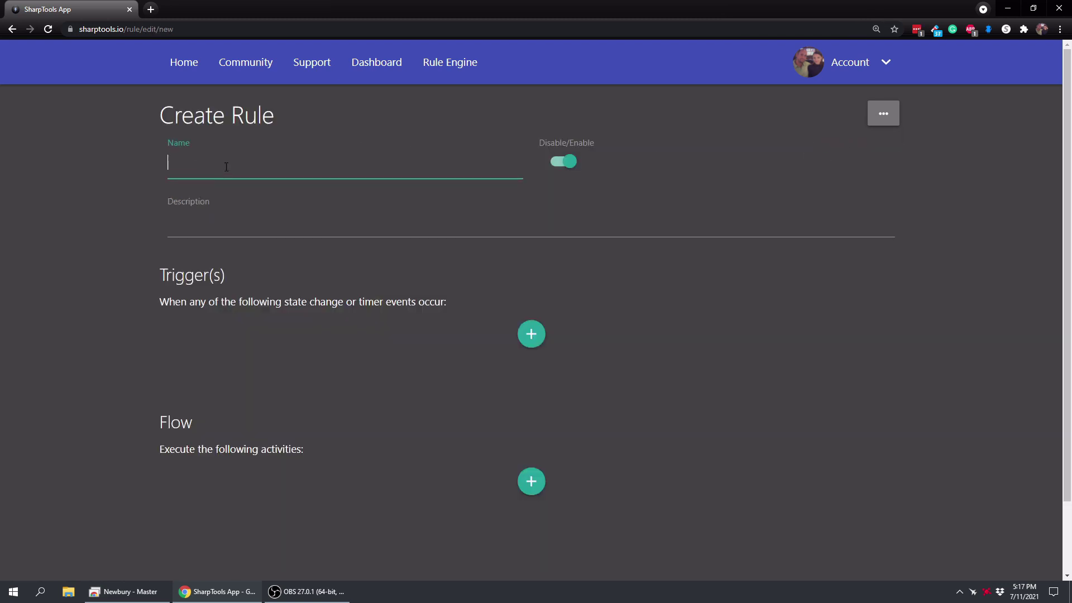
text(Blinds Test)
click(219, 224)
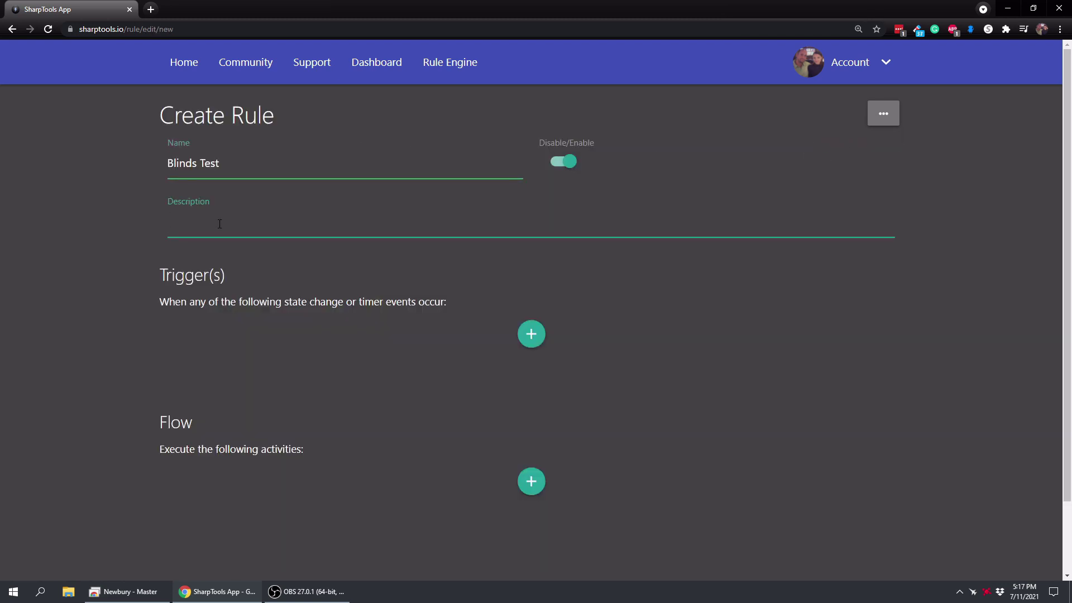
text(Testing Blinds)
- Add and save a time trigger for 60 minutes after sunset
click(531, 335)
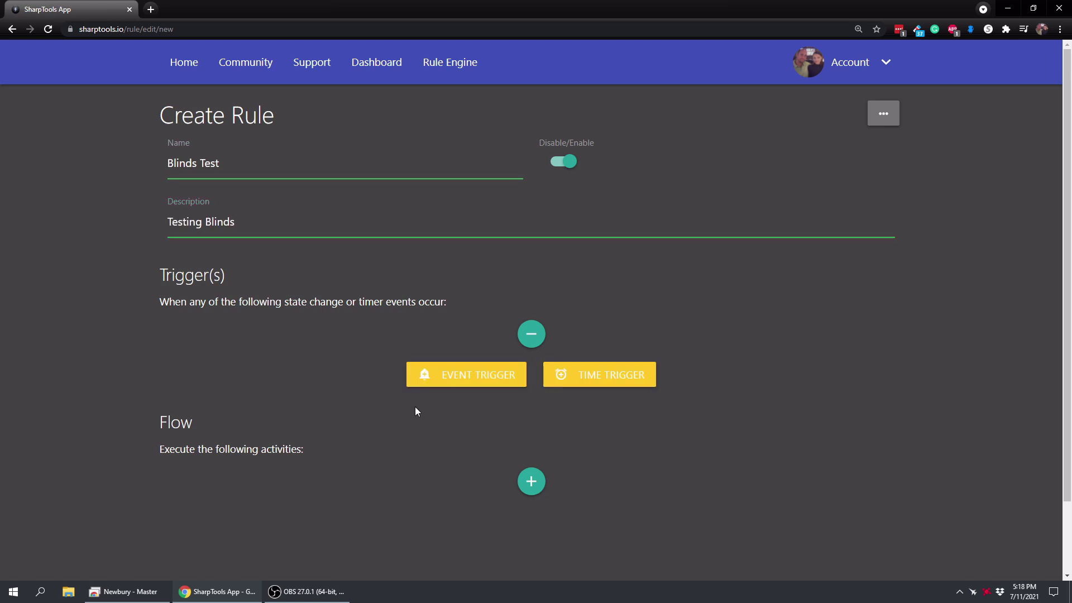
click(591, 380)
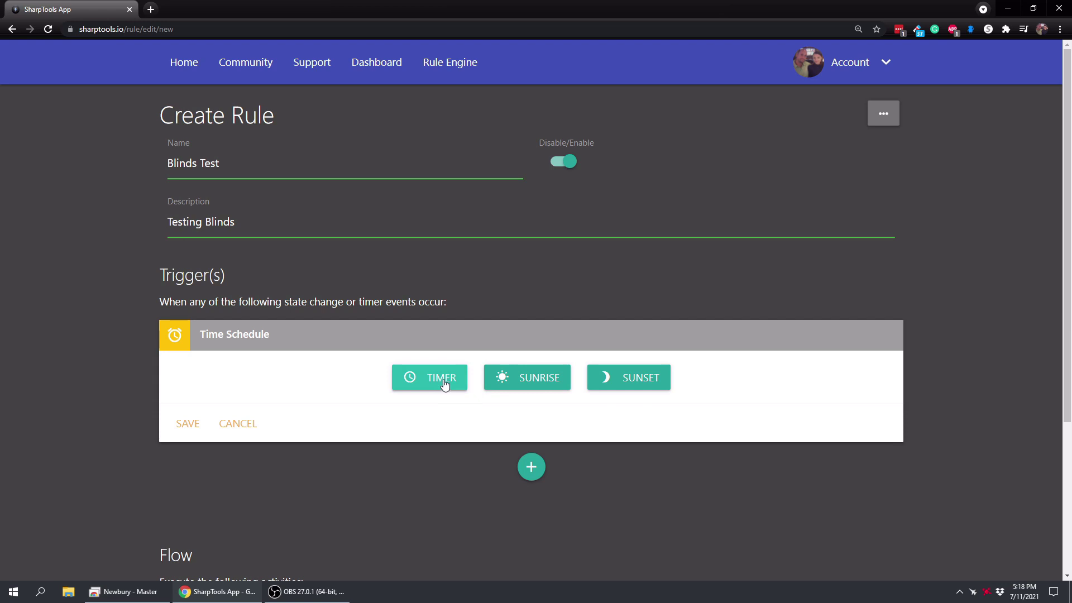
click(632, 377)
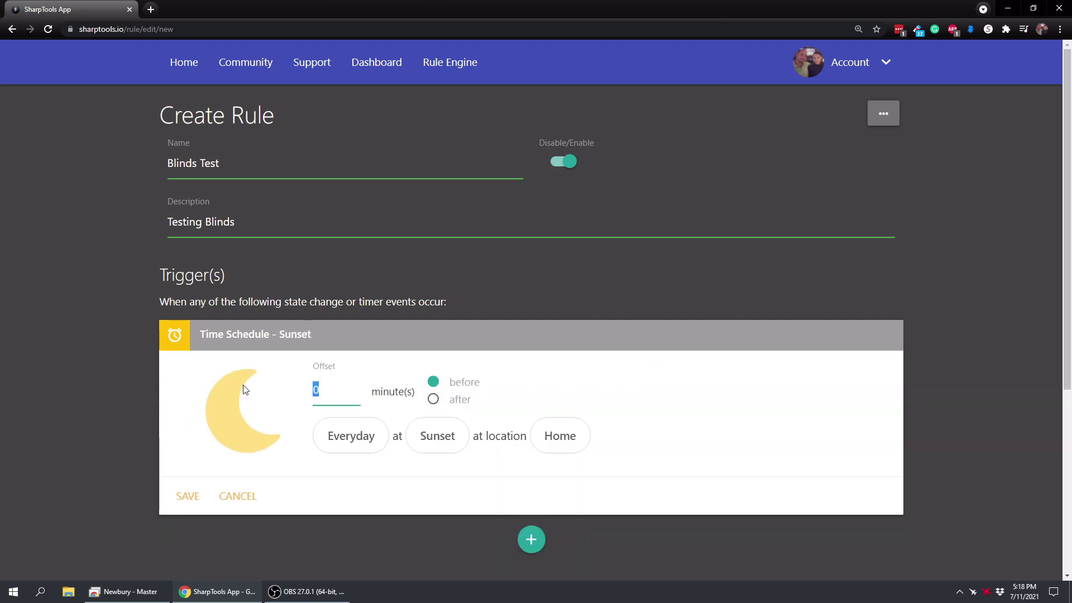
text(60)
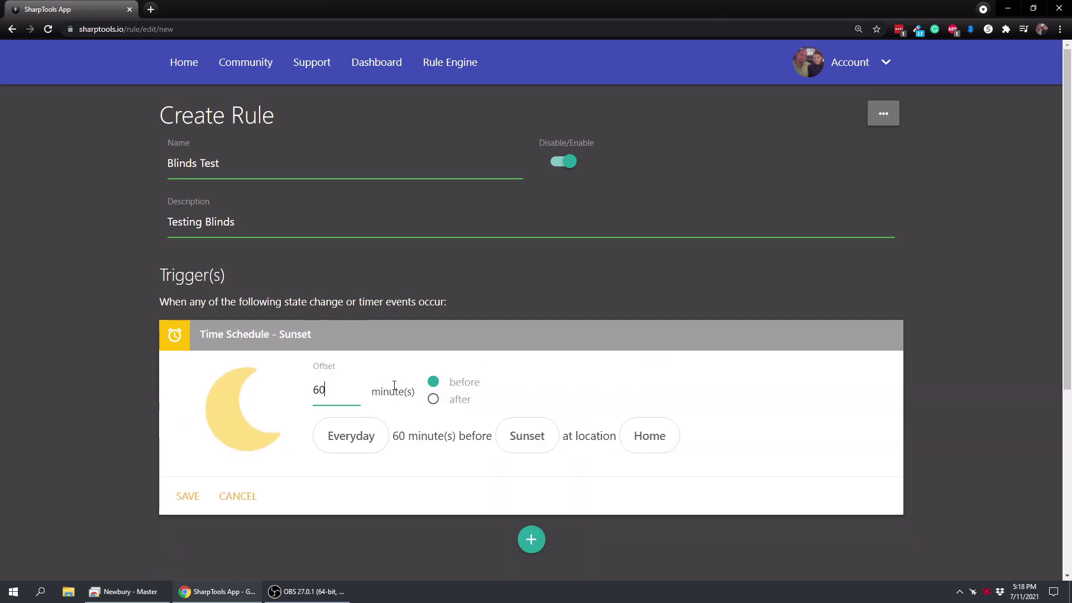
click(433, 399)
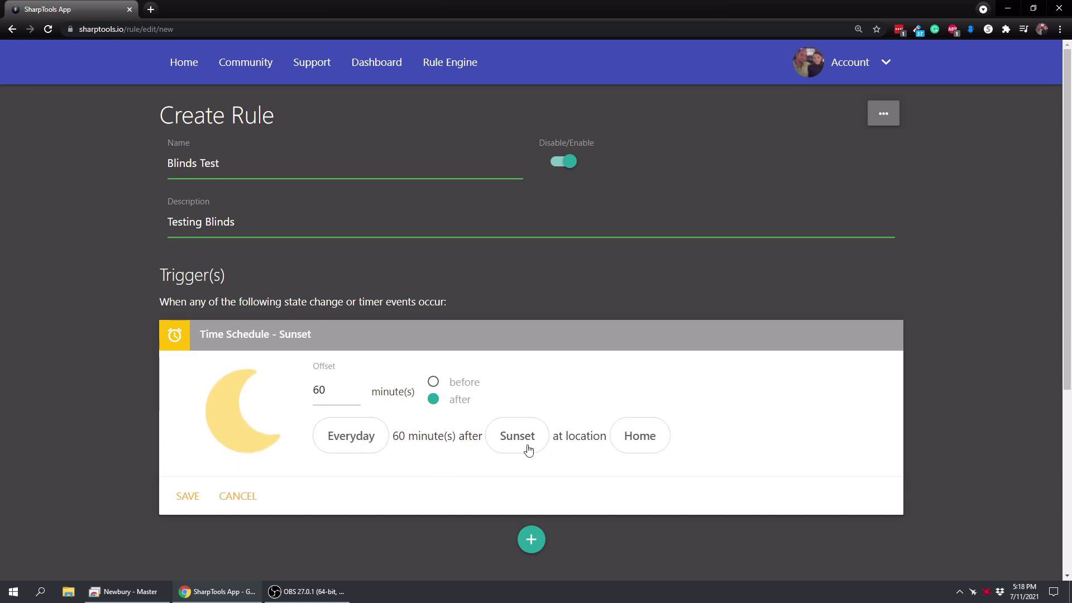
click(188, 497)
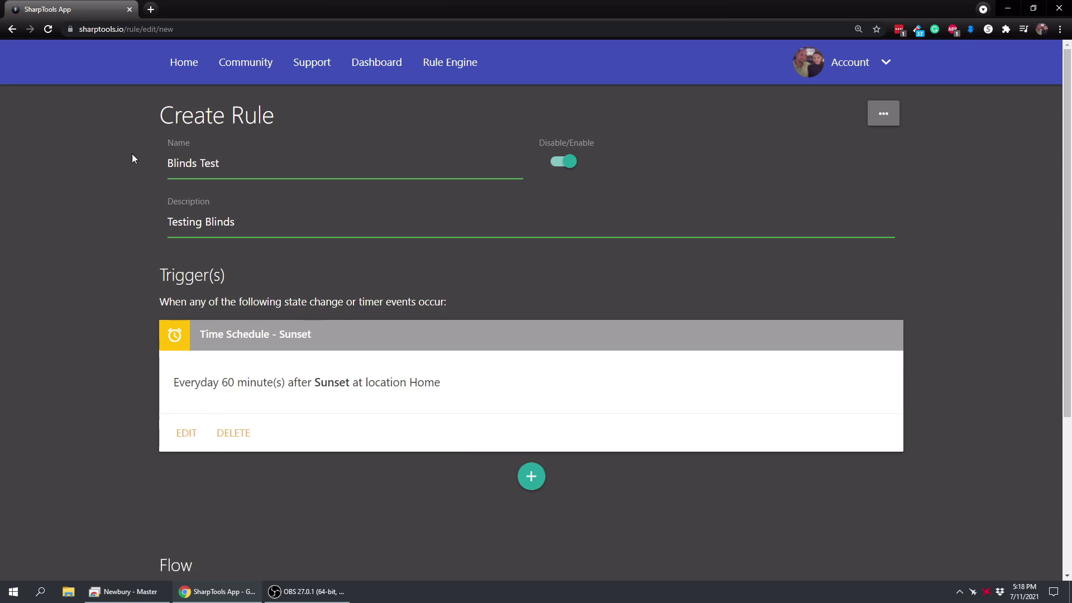
- Add a device action that closes Blind 1
scroll(261, 267, down, 4)
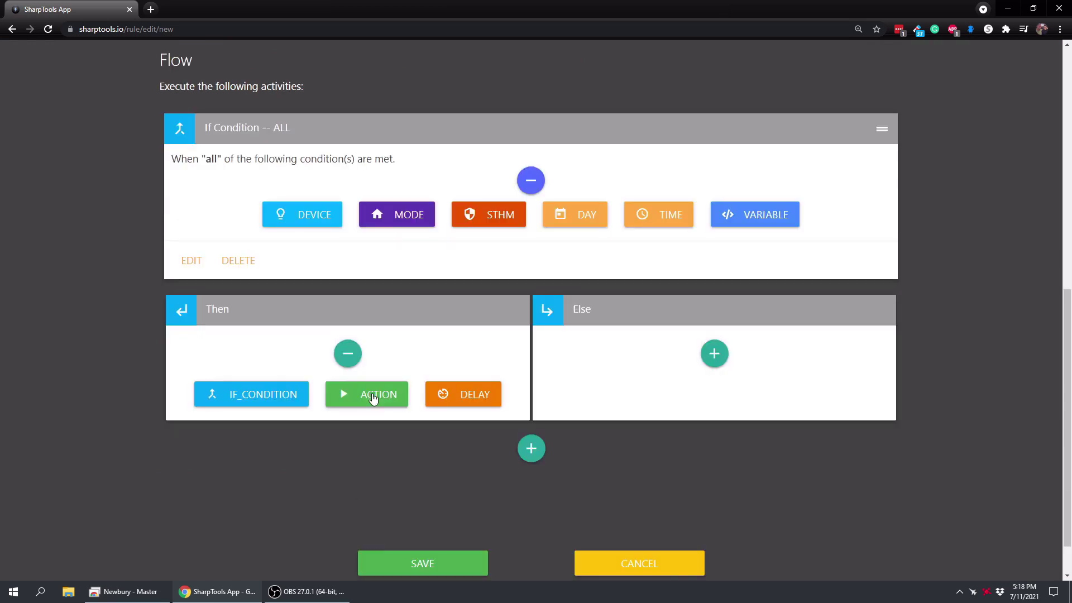
click(372, 397)
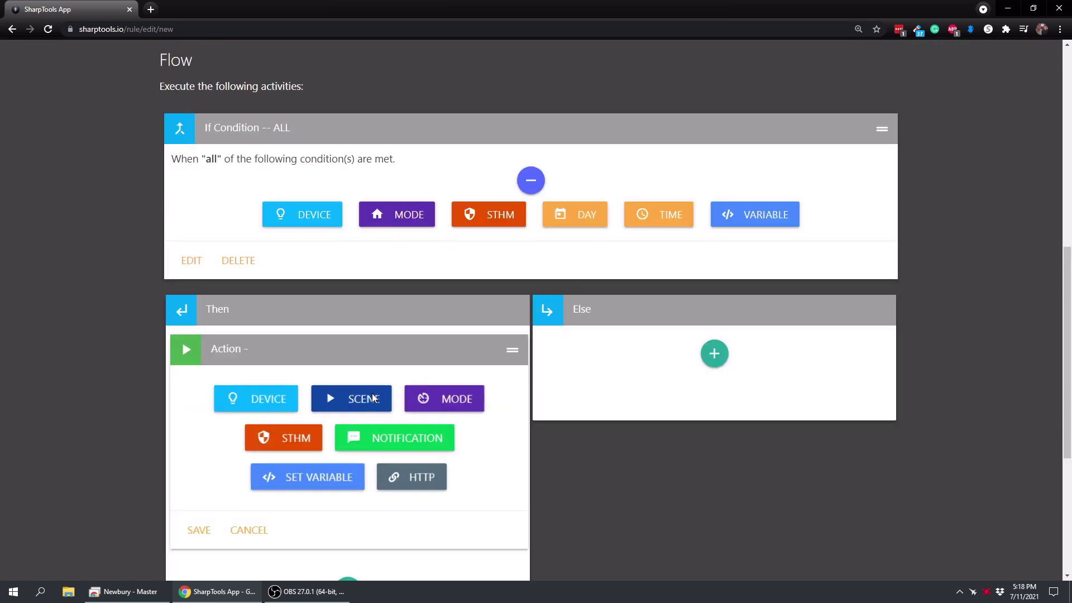
click(270, 405)
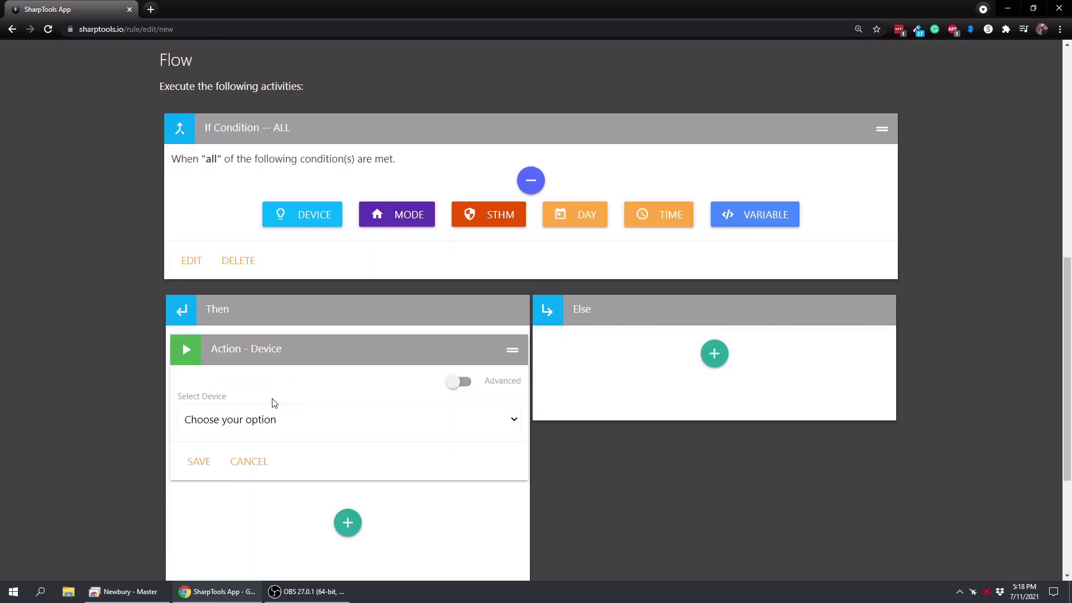
click(278, 423)
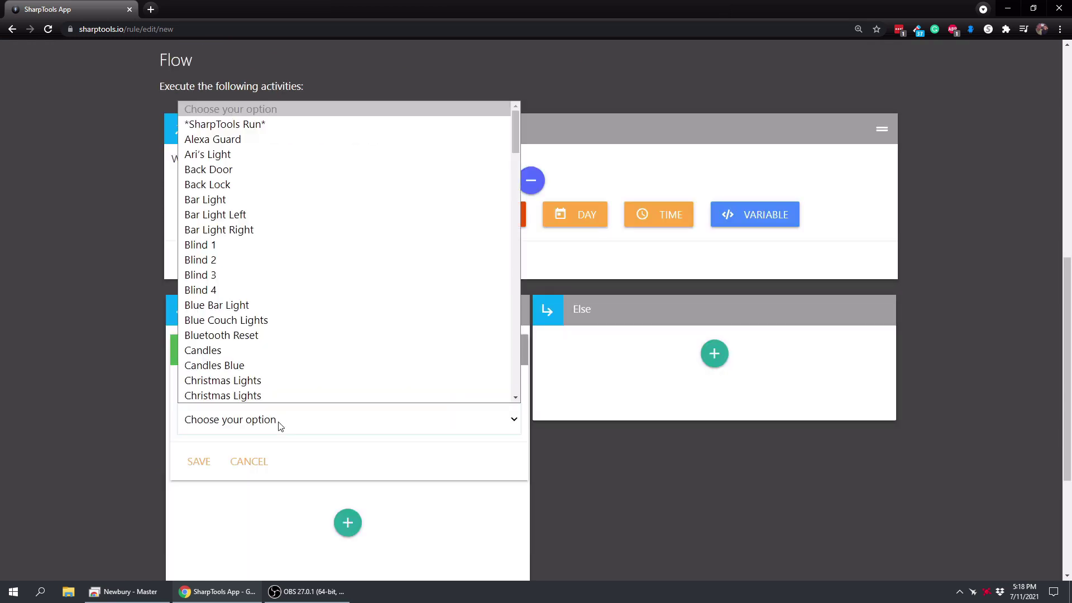
click(240, 250)
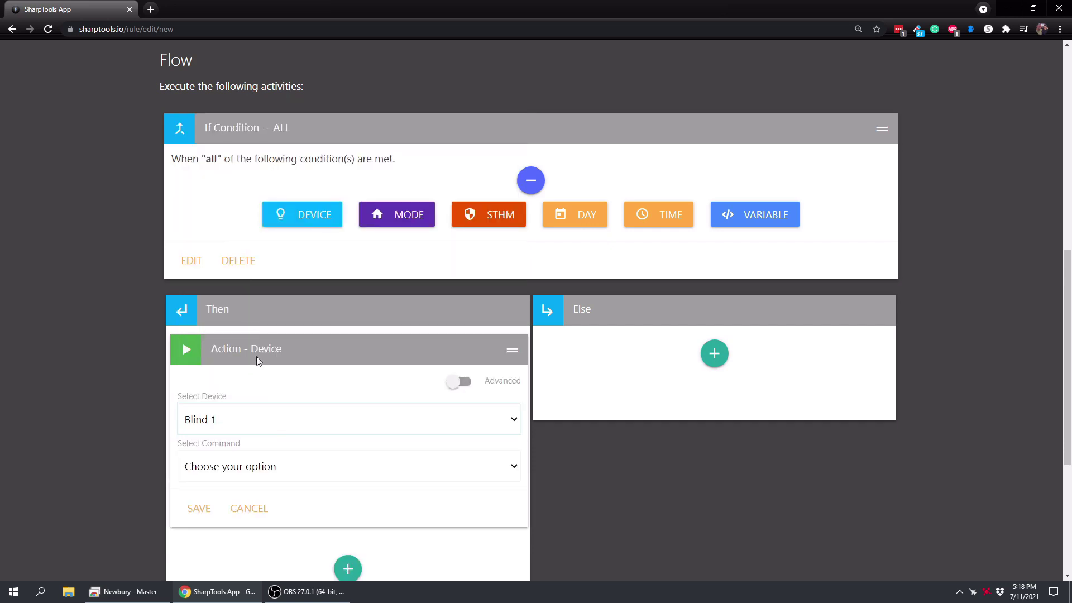
click(346, 466)
click(230, 344)
click(199, 508)
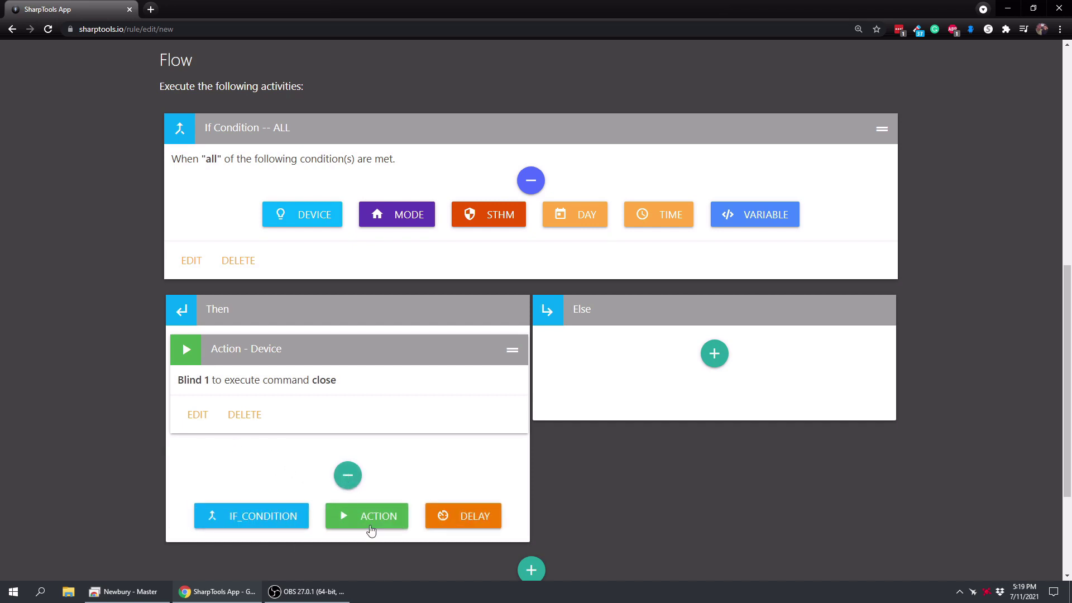
- Add close actions for Blind 2, Blind 3 and Blind 4
click(369, 521)
scroll(260, 510, down, 2)
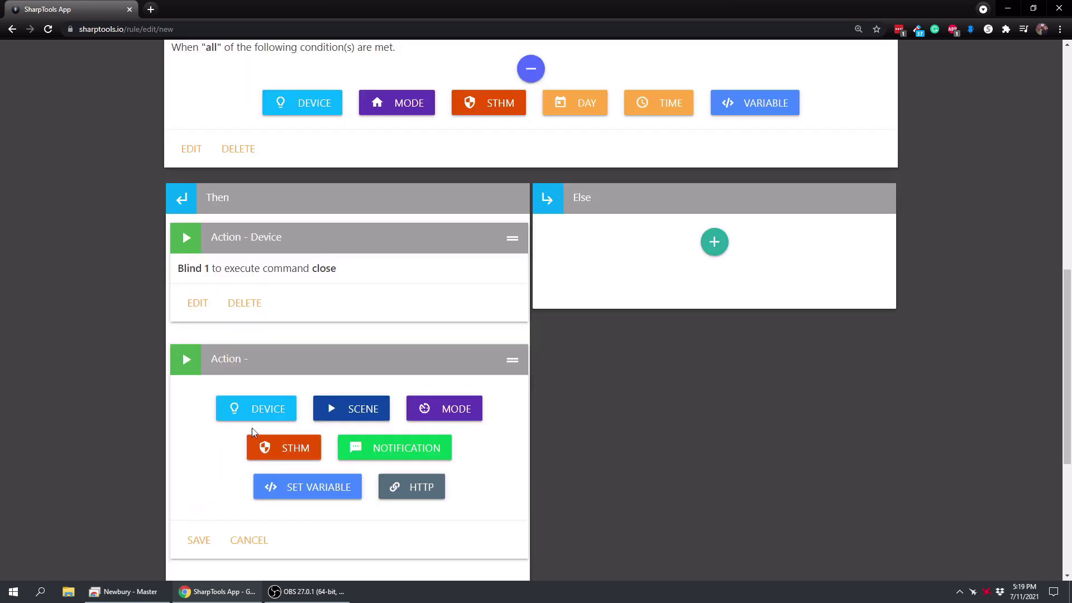
click(256, 409)
click(206, 347)
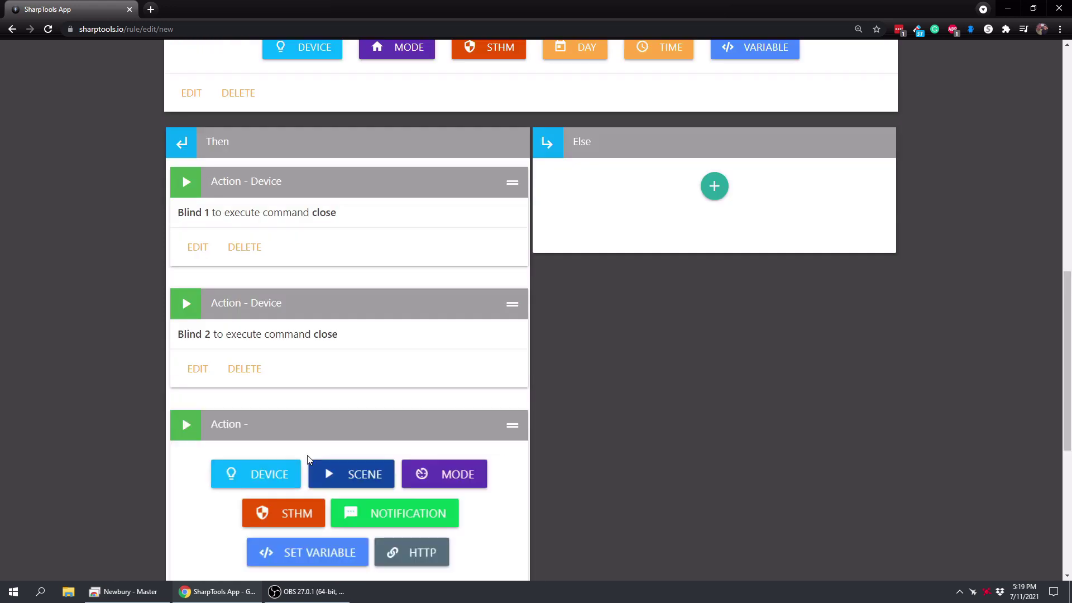
click(263, 409)
click(347, 476)
click(331, 429)
click(240, 496)
- Add a Master Blinds close action and save the Blinds Test rule
click(347, 395)
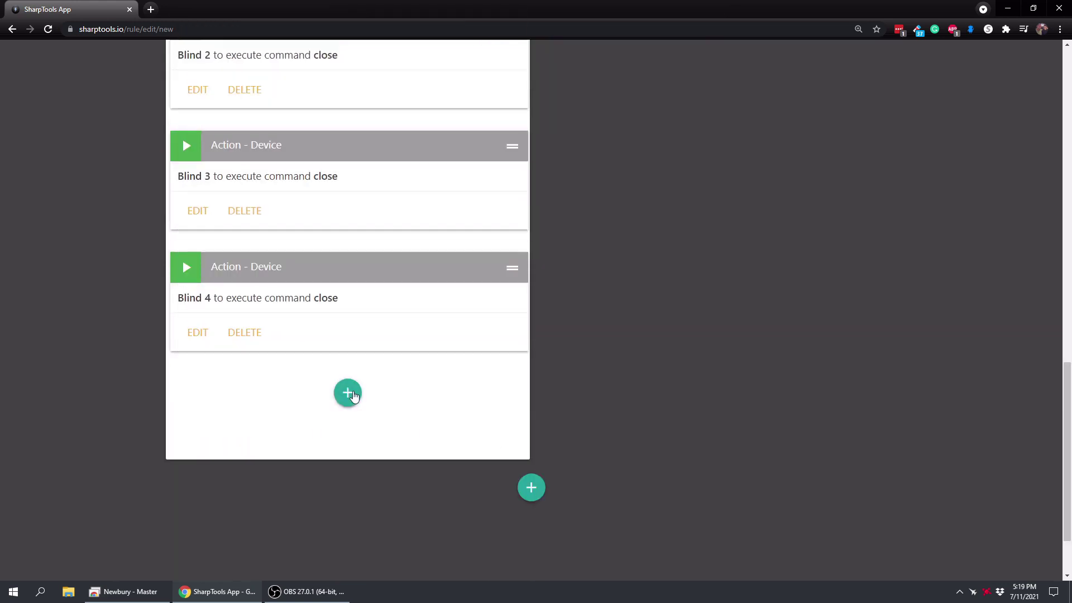
click(350, 291)
click(229, 338)
click(208, 422)
click(347, 441)
scroll(374, 304, up, 7)
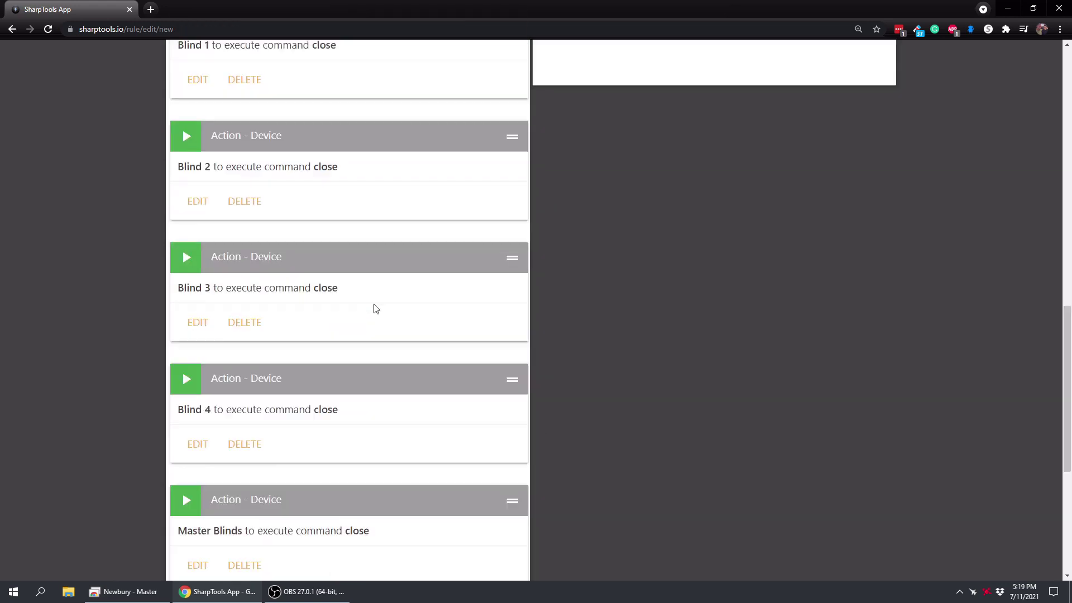
scroll(295, 187, down, 8)
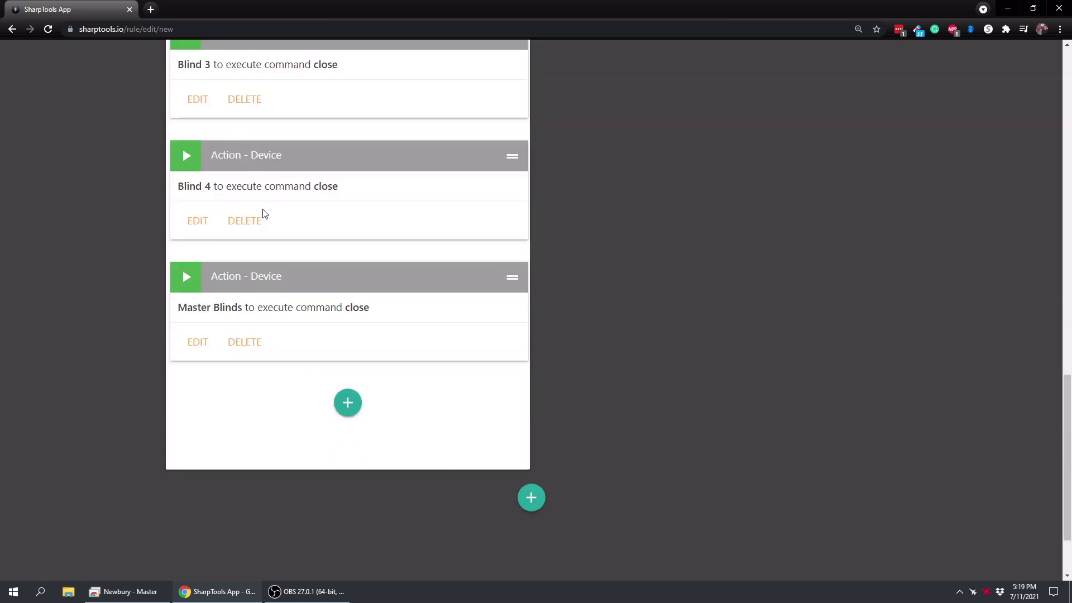
click(423, 514)
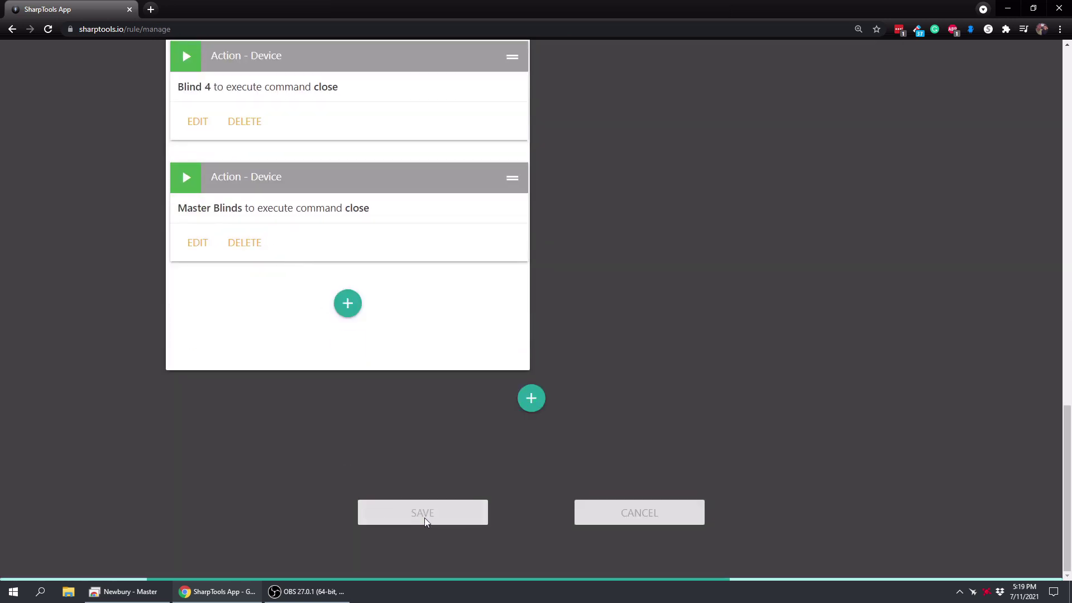
- Scroll the Rules list back to the top, showing Blinds Test among the rules
scroll(388, 362, up, 20)
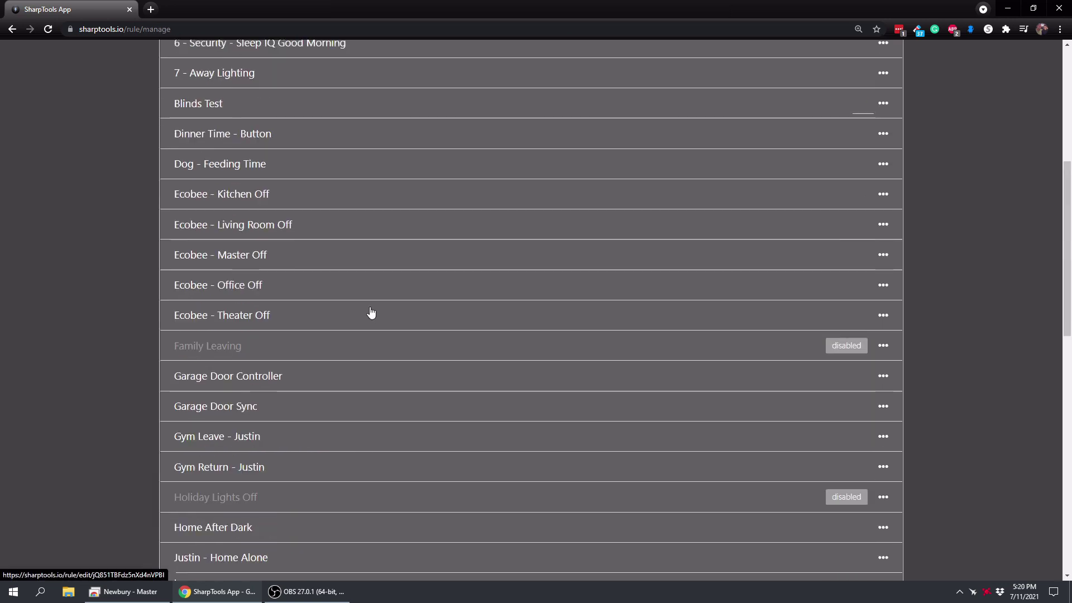